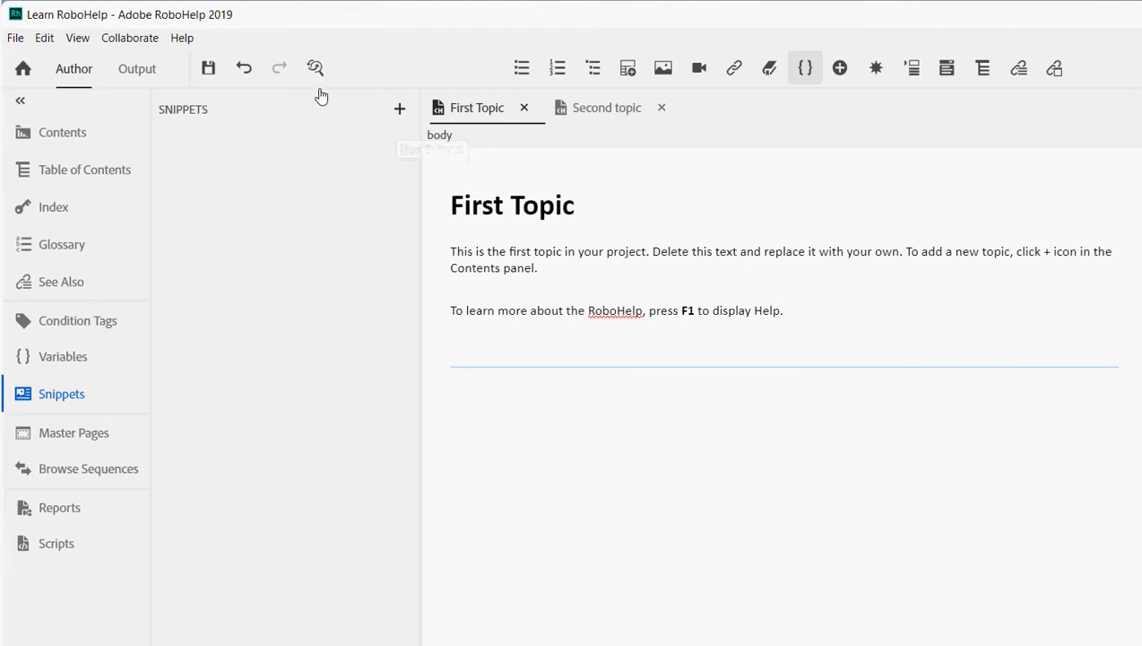
# - Create a snippet named Snippet_1 with the description 'For my YouTube videos'
pyautogui.click(400, 108)
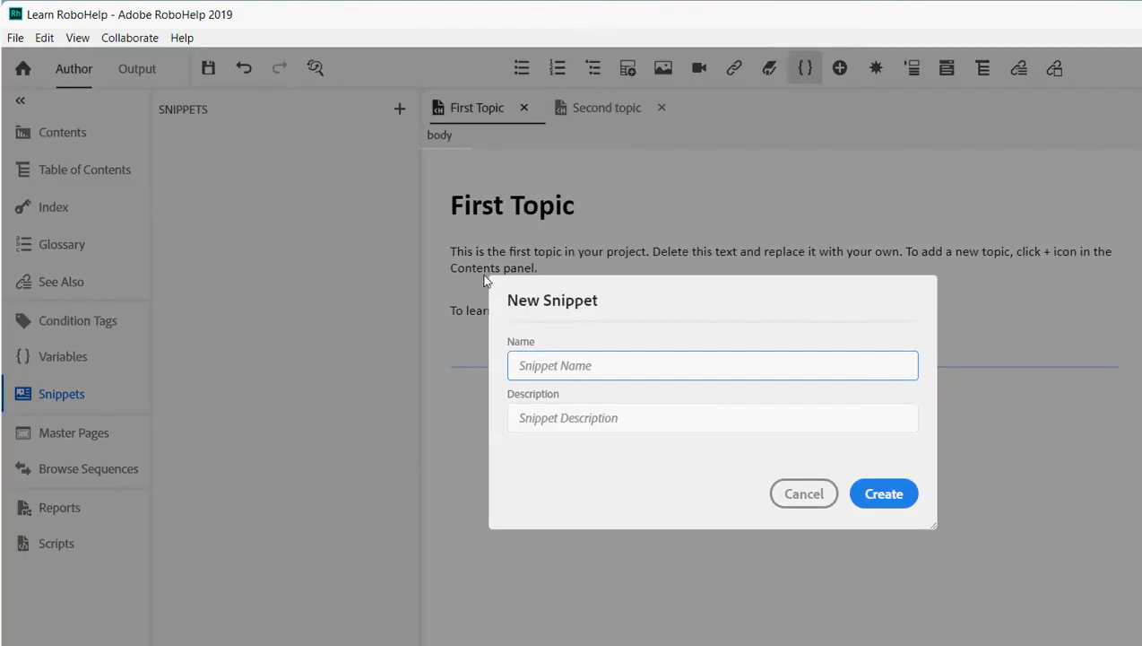
pyautogui.write('Sni')
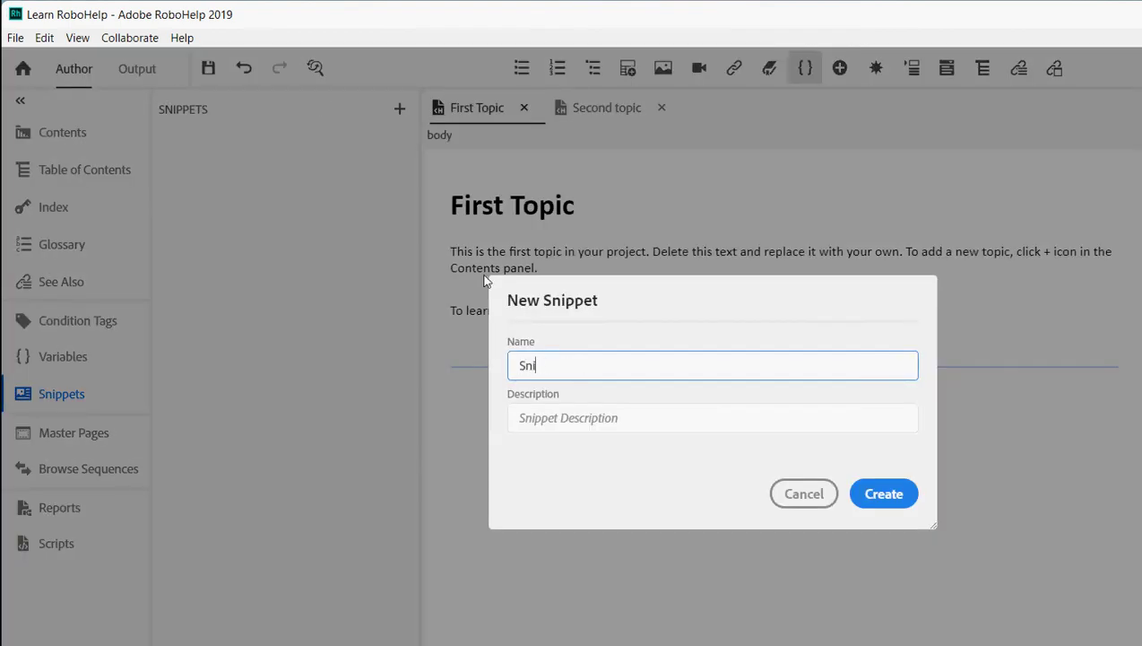
pyautogui.write('ppet_1')
pyautogui.press('Tab')
pyautogui.write('For my')
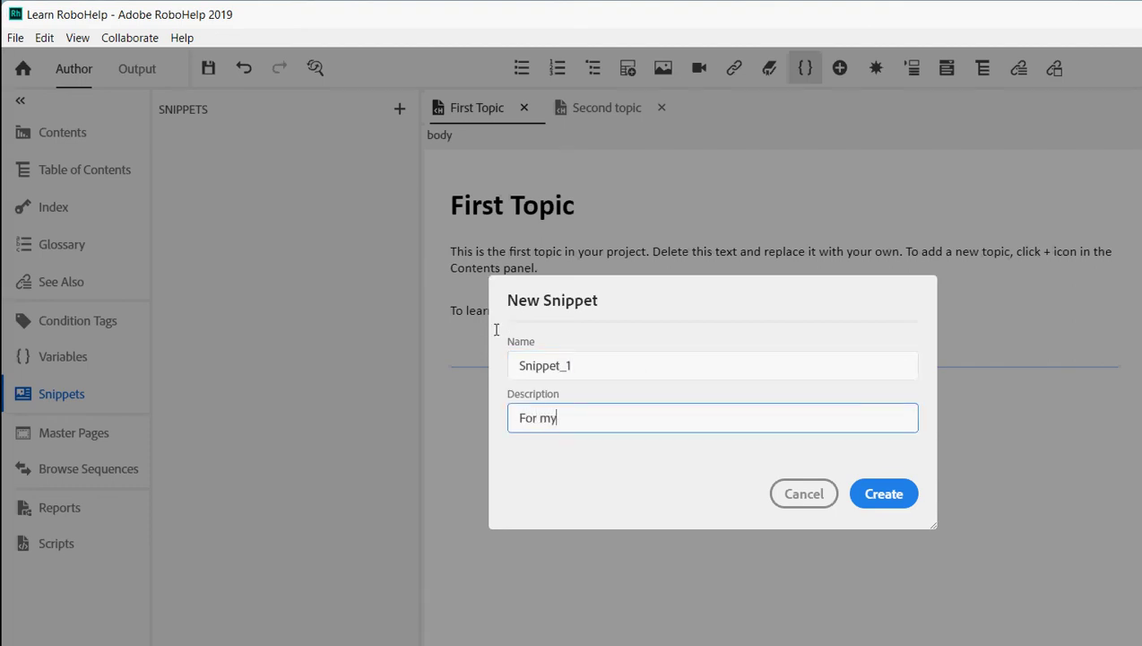
pyautogui.write(' You')
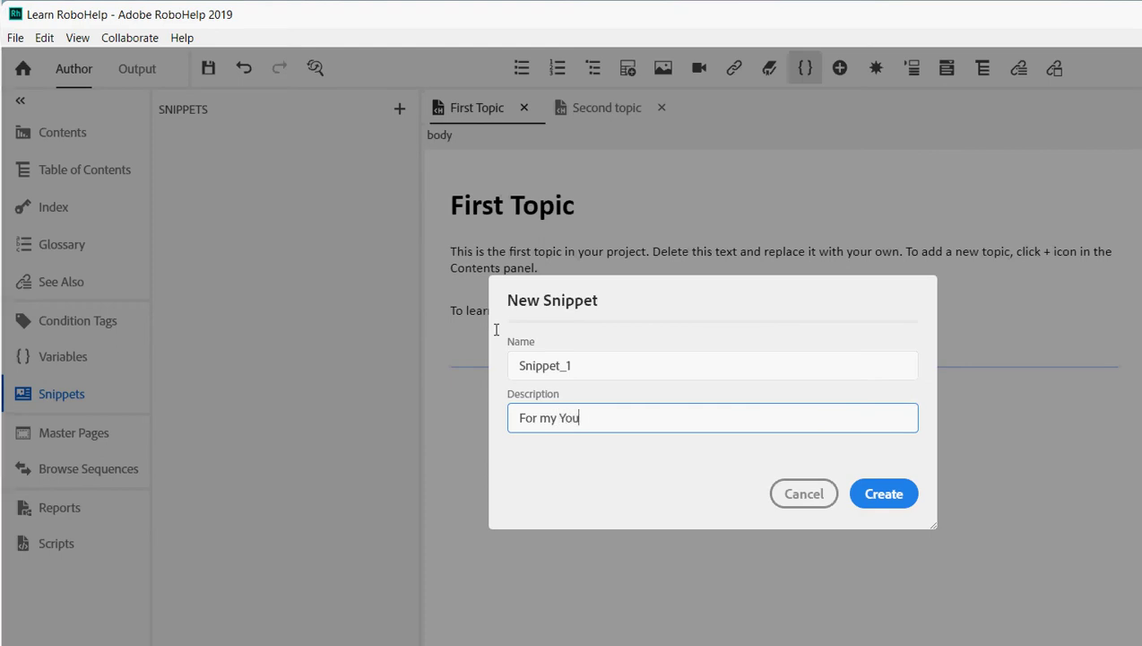
pyautogui.write('Tube videos')
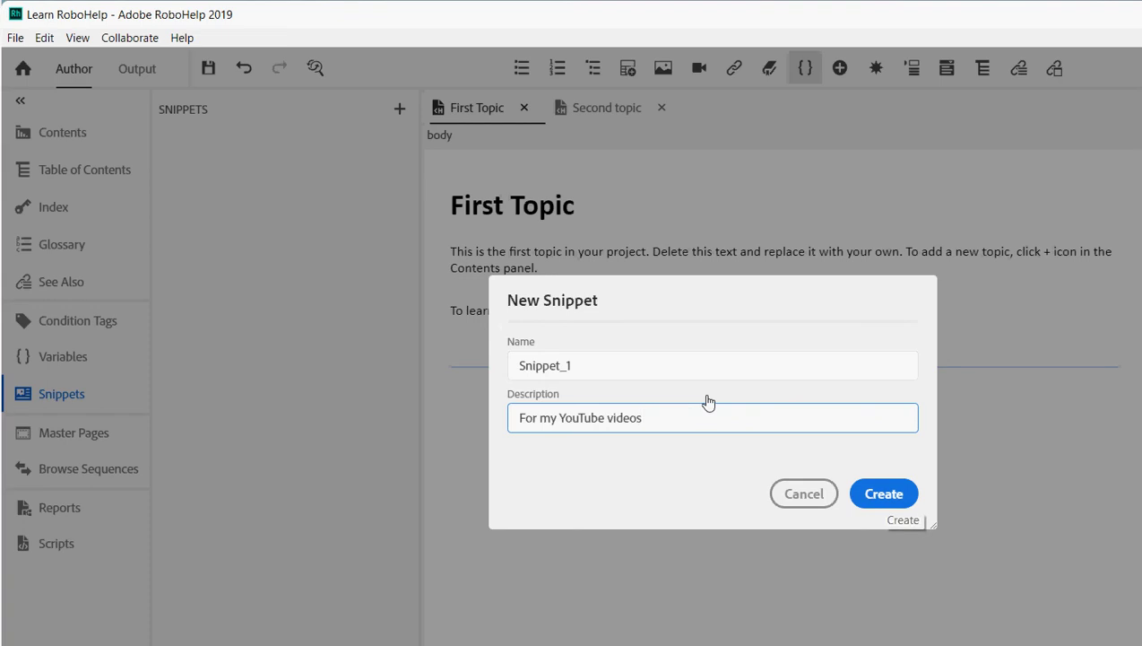
pyautogui.press('Return')
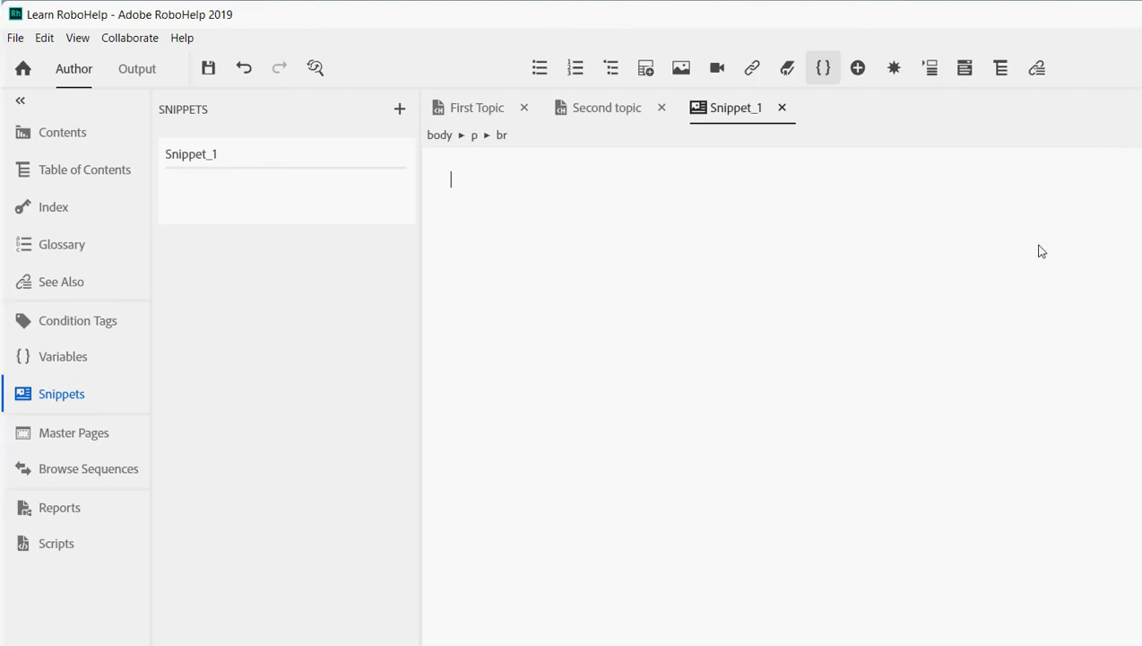
# - Add the Heading 1 'Snippet uses' at the top of Snippet_1
pyautogui.hotkey('ctrl', '1')
pyautogui.write('Snippet uses')
pyautogui.press('Return')
# - Add the line 'Following are the uses of Snippet:' below the heading and save all files
pyautogui.write('The')
pyautogui.press('BackSpace')
pyautogui.press('BackSpace')
pyautogui.press('BackSpace')
pyautogui.press('BackSpace')
pyautogui.write('Following are the users of')
pyautogui.press('BackSpace')
pyautogui.press('BackSpace')
pyautogui.press('BackSpace')
pyautogui.press('BackSpace')
pyautogui.press('BackSpace')
pyautogui.write('s f')
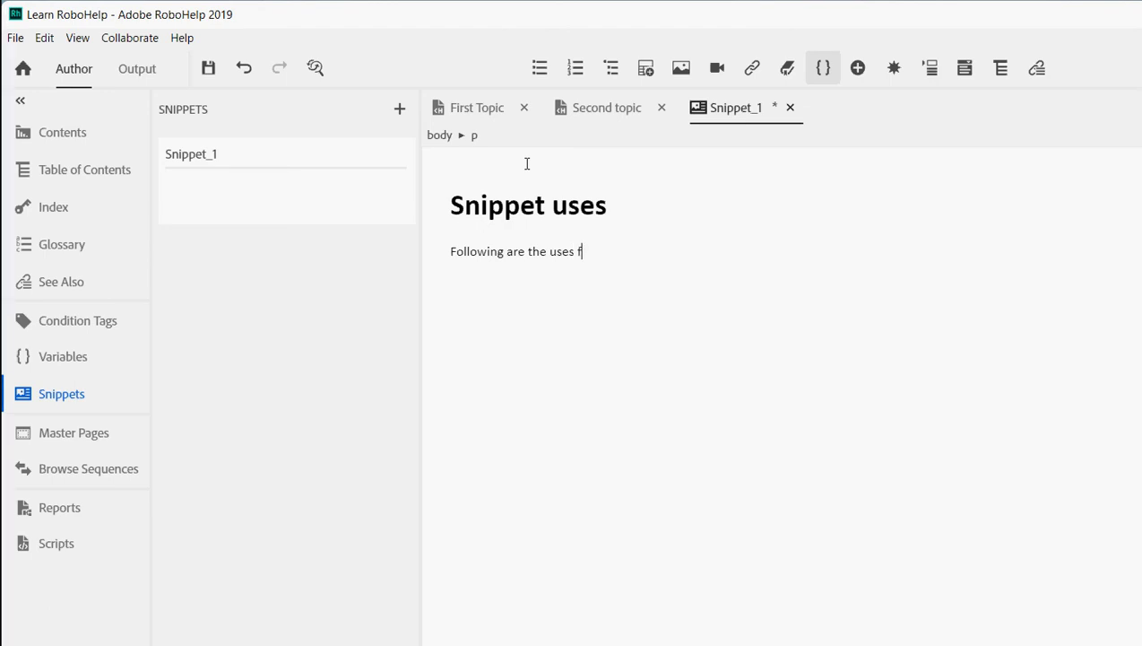
pyautogui.press('BackSpace')
pyautogui.press('BackSpace')
pyautogui.write('of SNip')
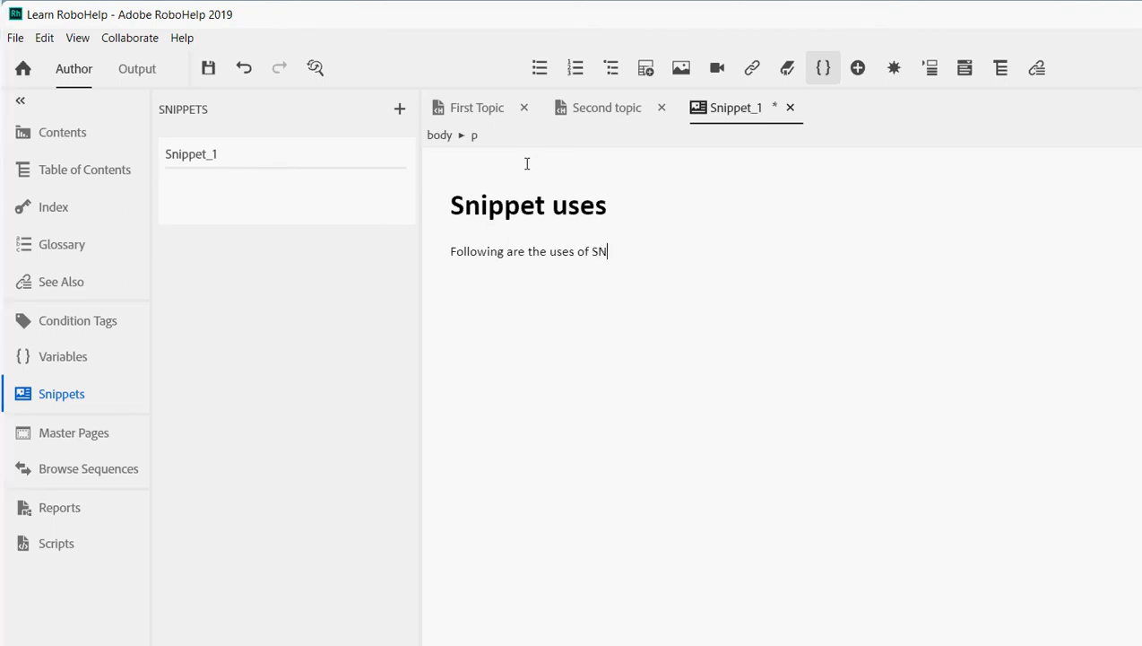
pyautogui.press('BackSpace')
pyautogui.press('BackSpace')
pyautogui.press('BackSpace')
pyautogui.write('nippet:')
pyautogui.hotkey('shift', 'Return')
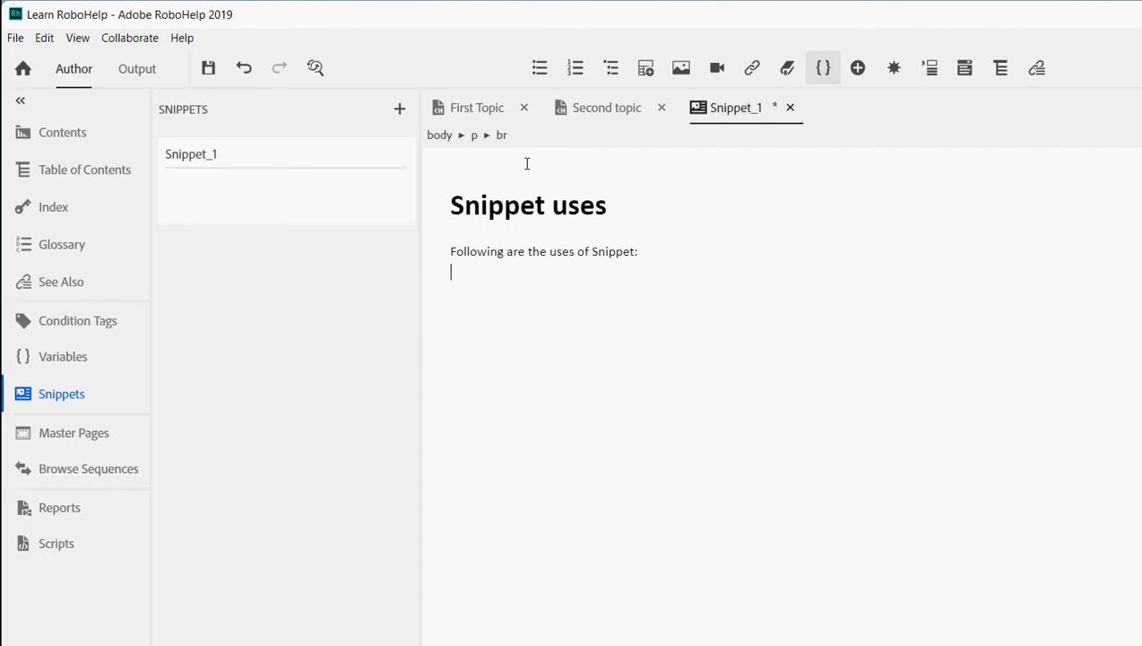
pyautogui.click(208, 67)
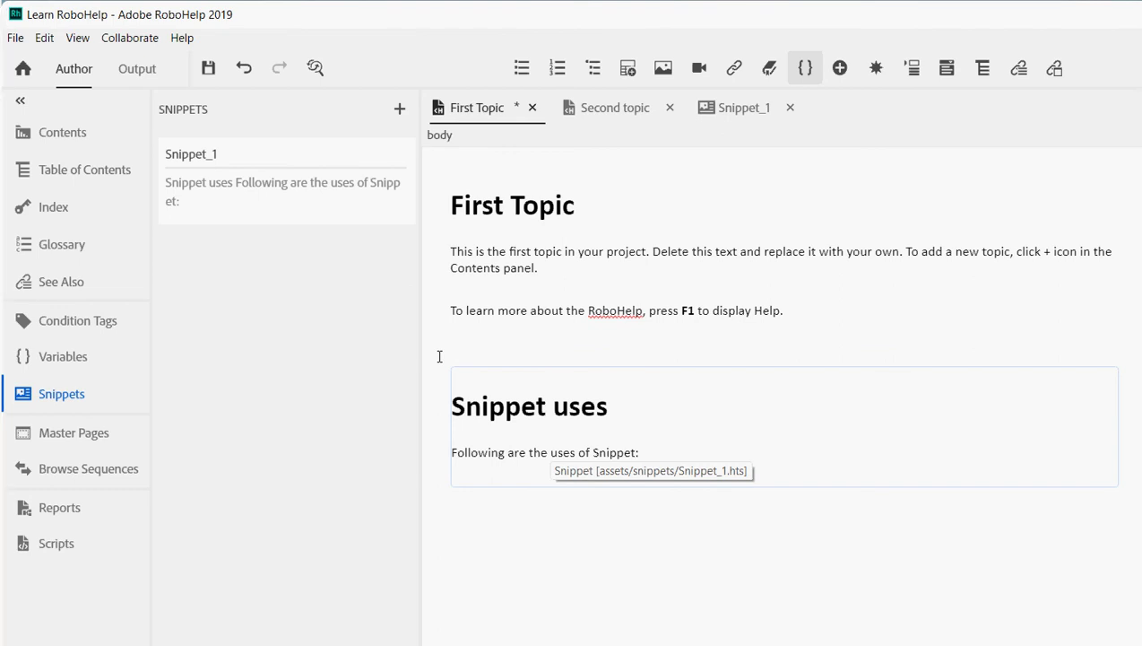
# - Insert Snippet_1 on a new line below the Second topic heading
pyautogui.moveTo(416, 389)
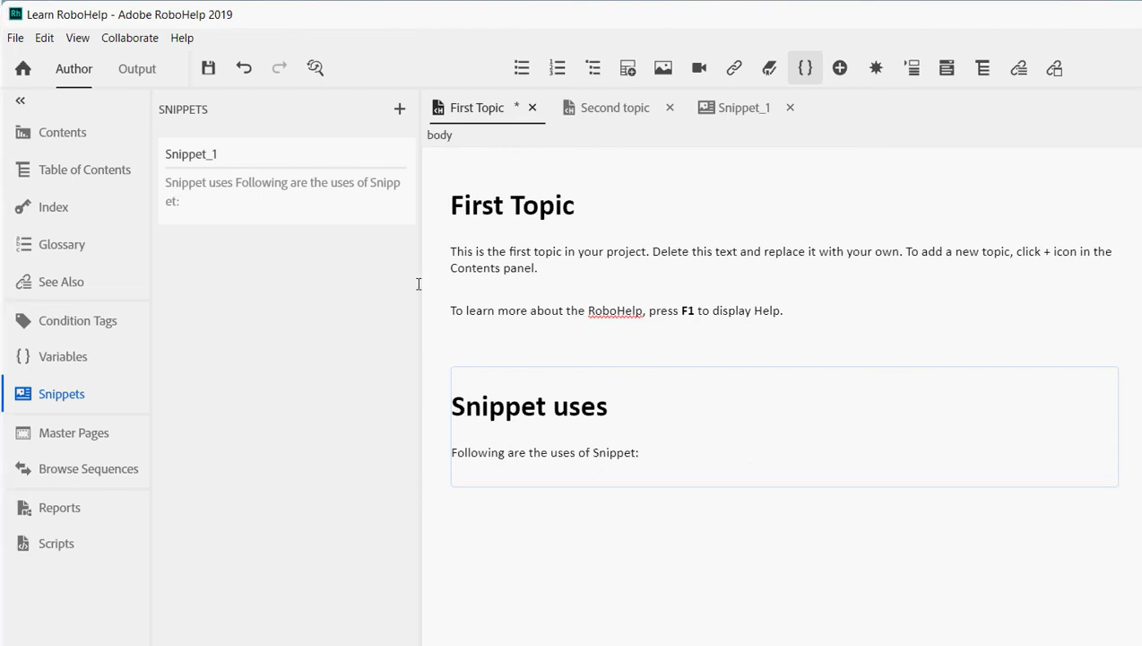
pyautogui.click(615, 107)
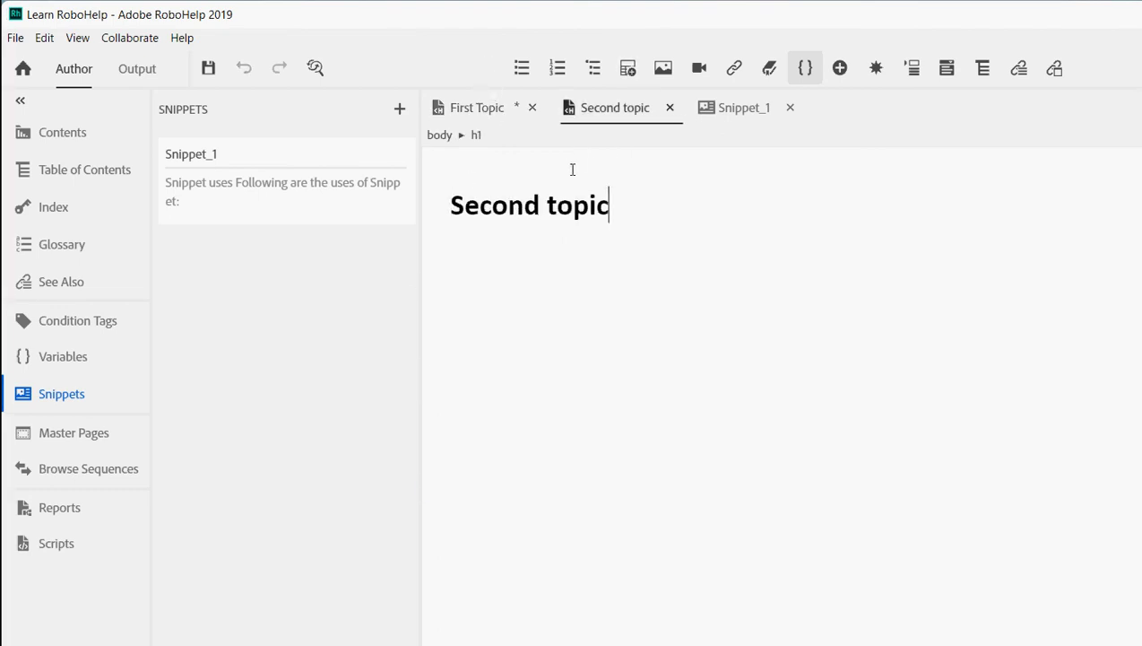
pyautogui.press('Return')
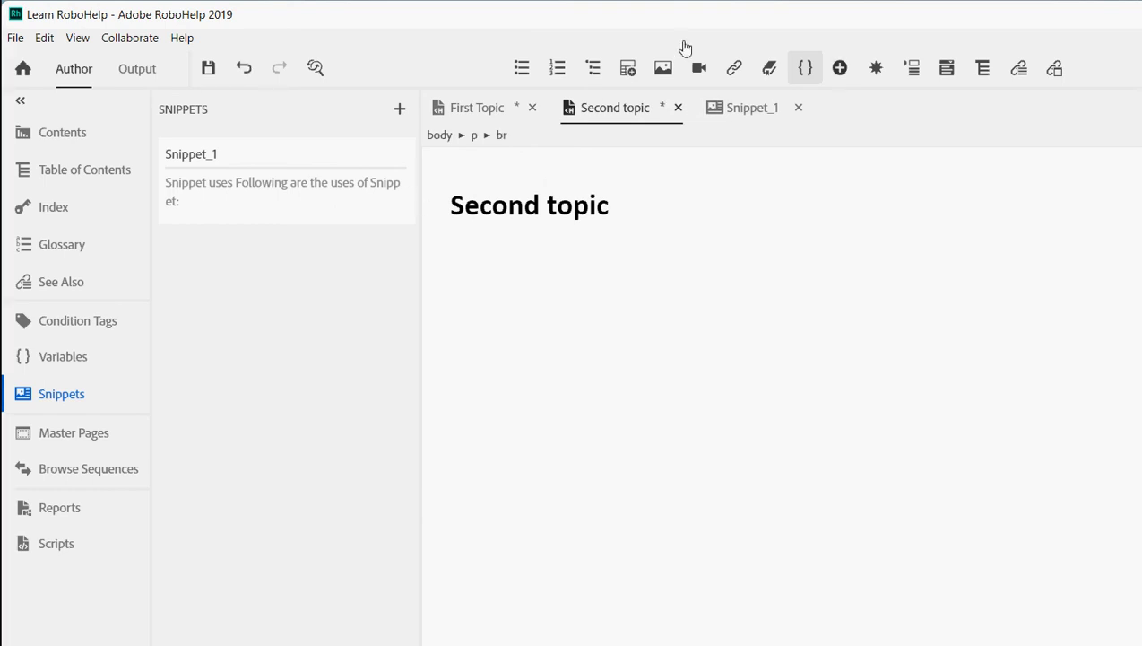
pyautogui.press('Down')
pyautogui.press('Return')
pyautogui.press('Down')
pyautogui.press('Return')
pyautogui.press('Down')
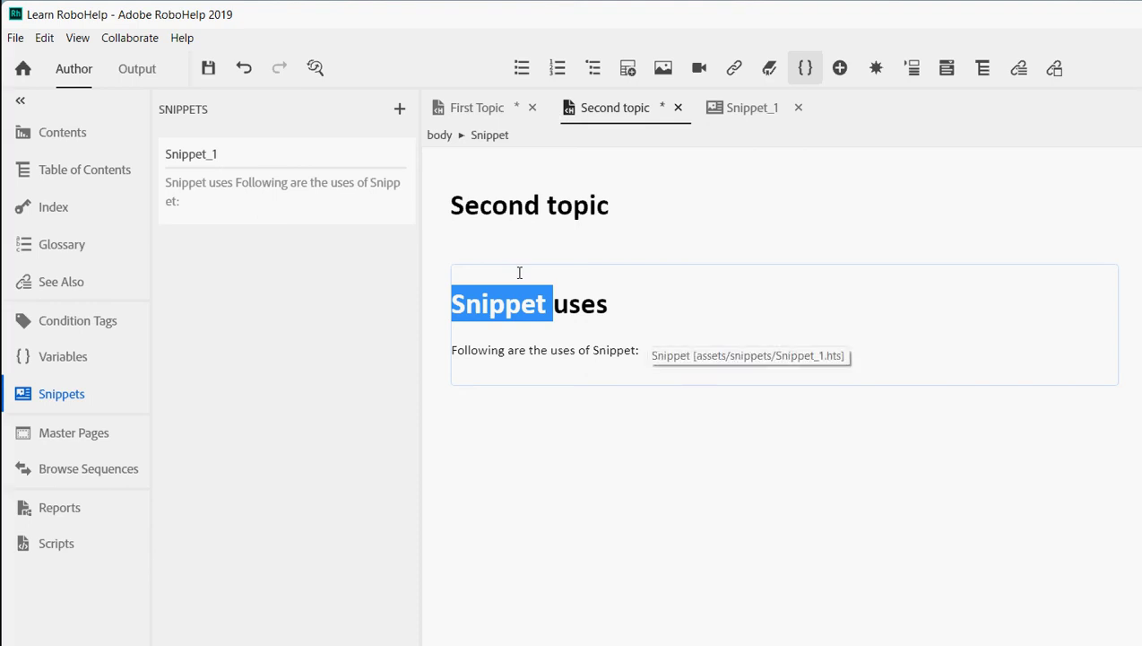
pyautogui.click(751, 107)
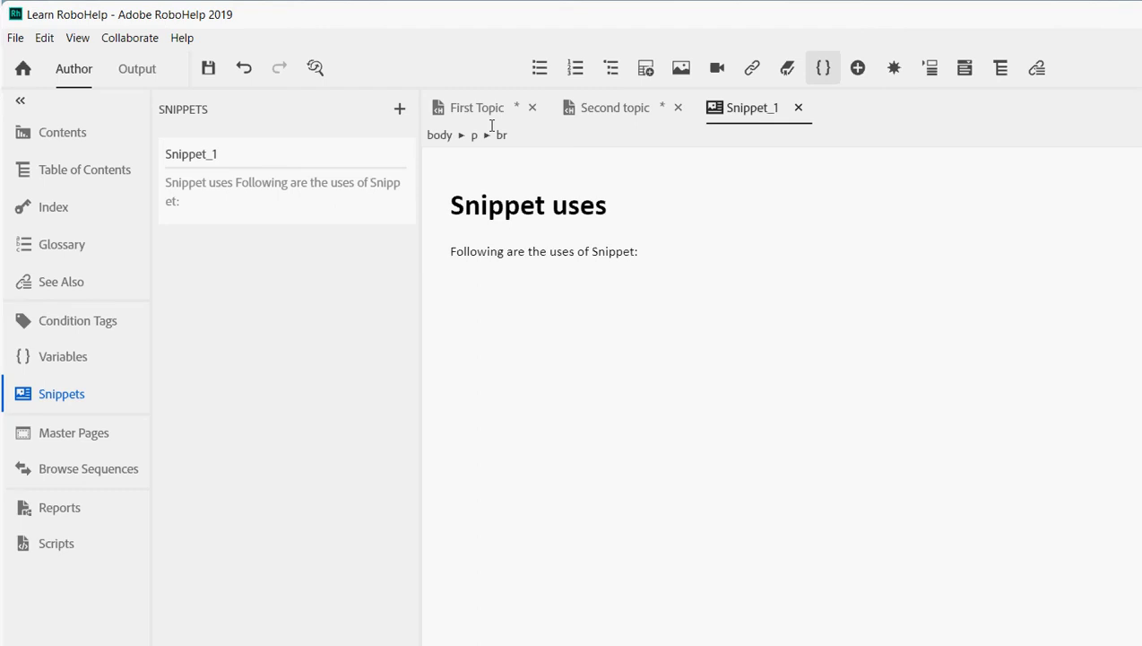
# - Review the Insert Image sources (Project Files, Local Files, Web Link) and cancel without inserting
pyautogui.click(681, 68)
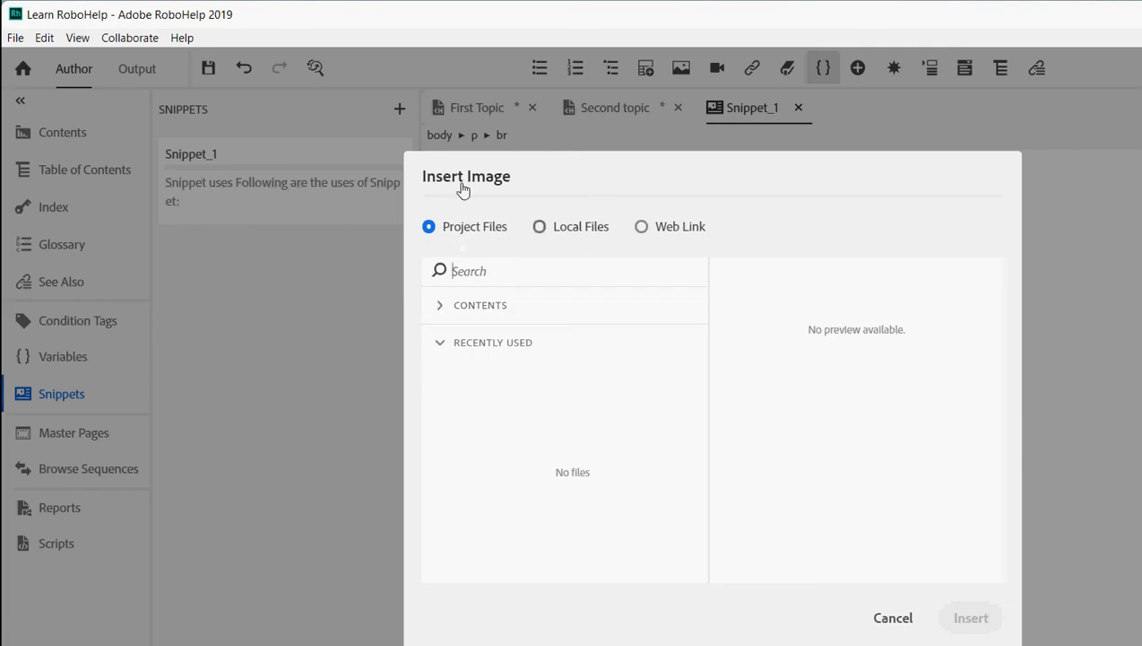
pyautogui.press('Right')
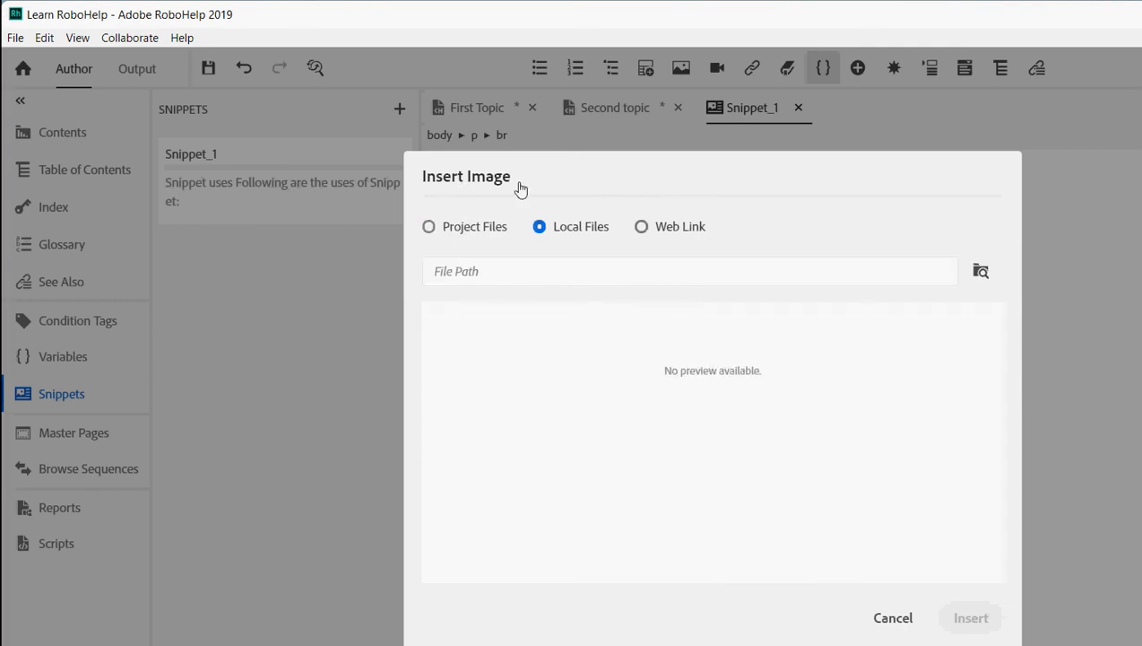
pyautogui.press('Right')
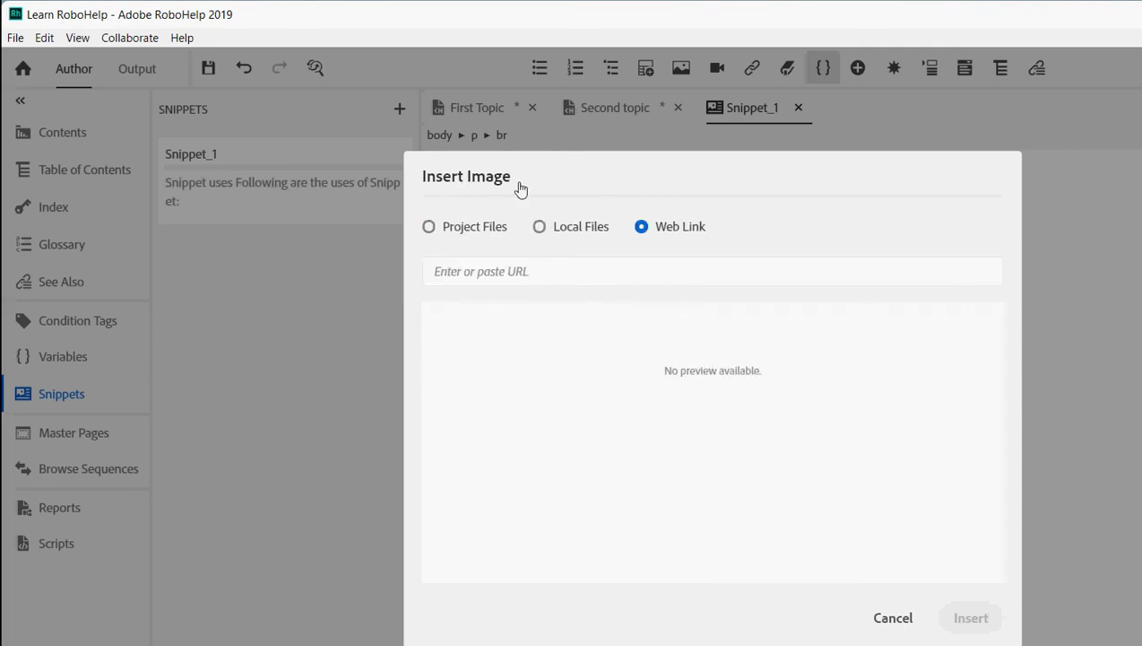
pyautogui.press('Escape')
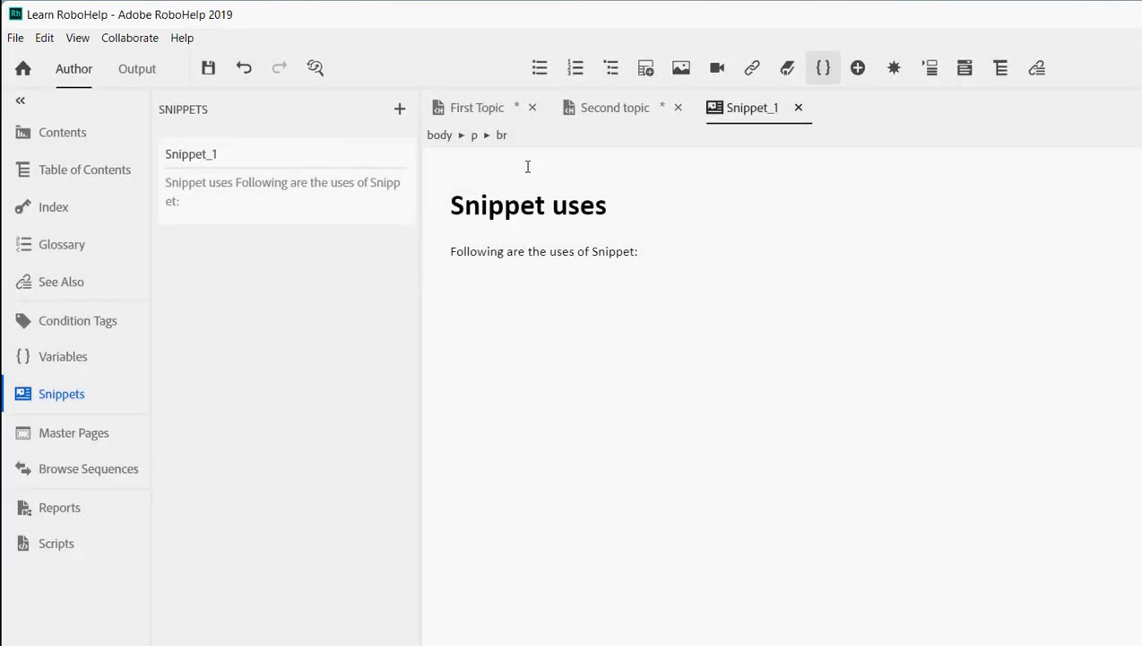
# - Add the line 'This is used for reusing content in multiple topics' to Snippet_1 and save
pyautogui.press('Return')
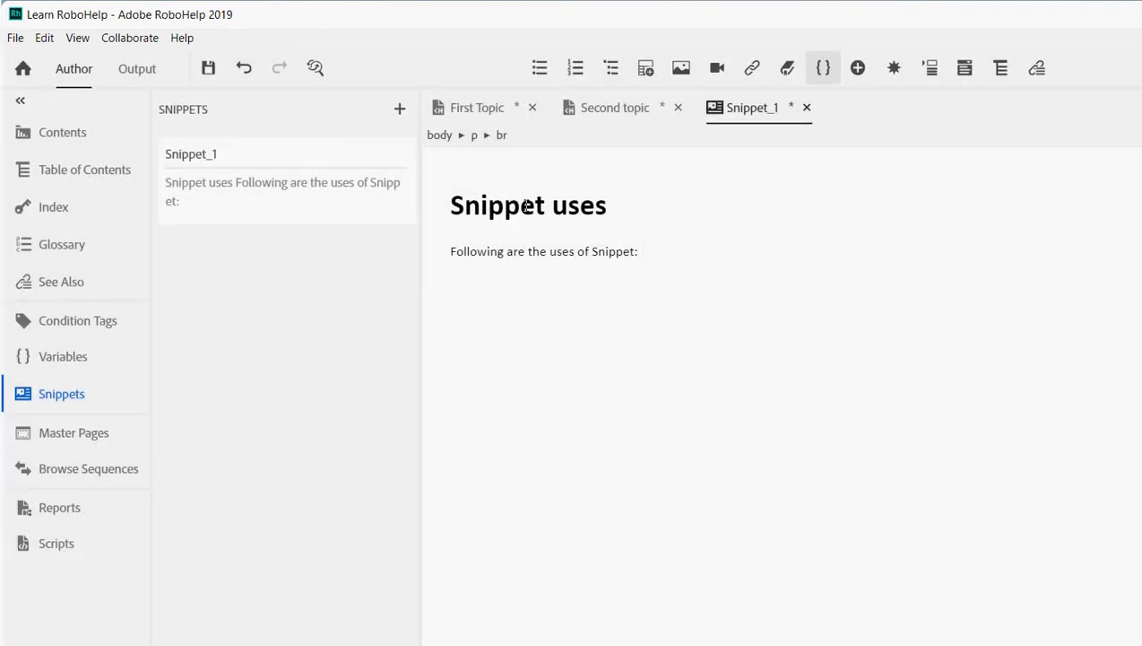
pyautogui.write('This is used for ')
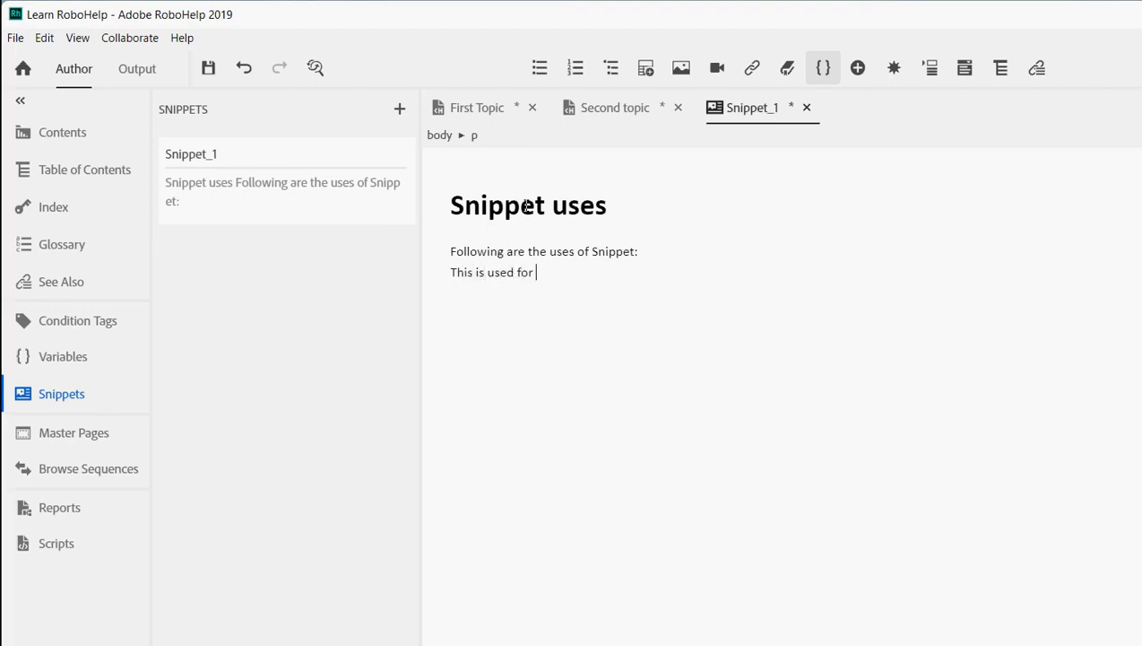
pyautogui.write('reusing contnet')
pyautogui.write('ent')
pyautogui.write(' in multiple topics.')
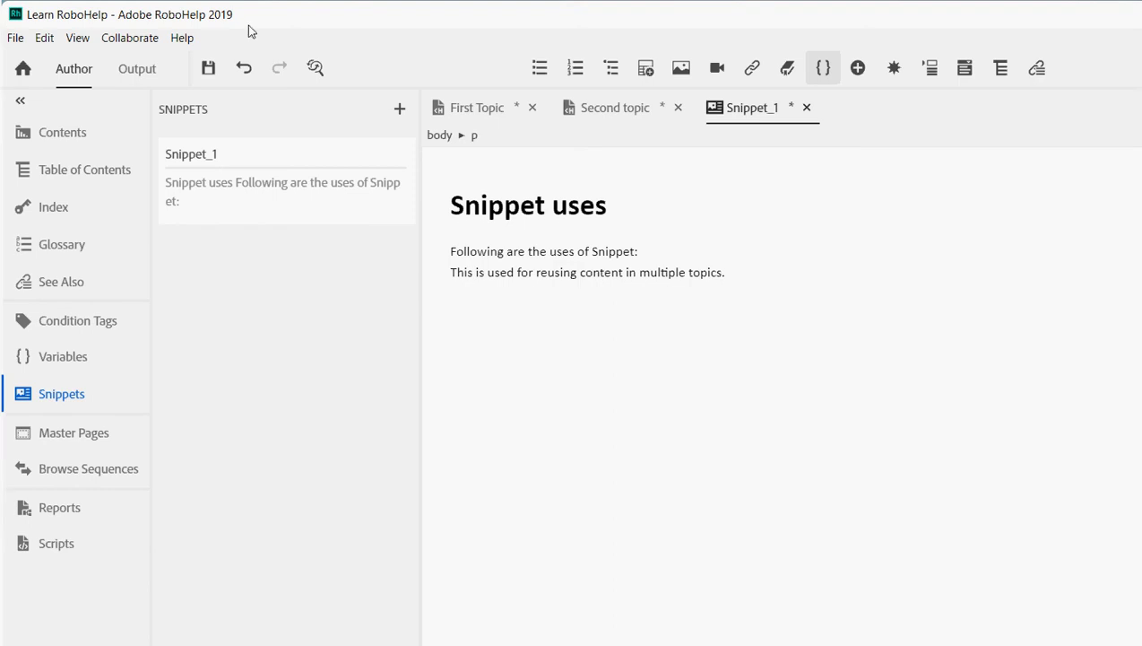
pyautogui.hotkey('ctrl', 's')
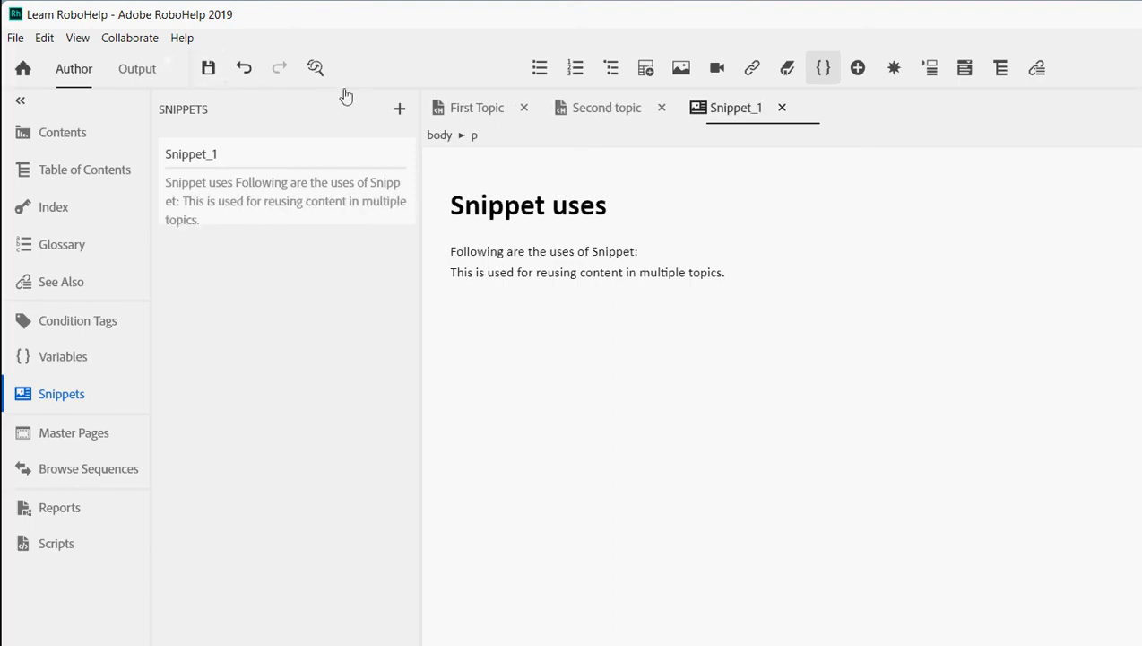
# - Check the updated snippet content in First Topic and Second topic
pyautogui.hotkey('ctrl', 'Tab')
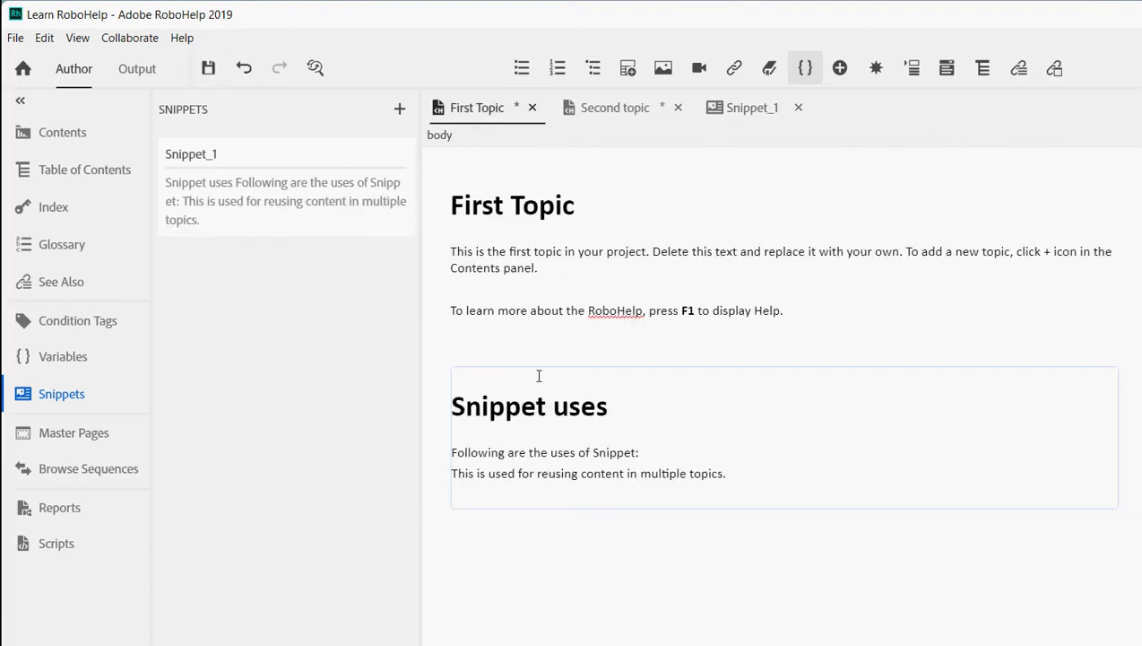
pyautogui.moveTo(566, 387)
pyautogui.hotkey('ctrl', 'Tab')
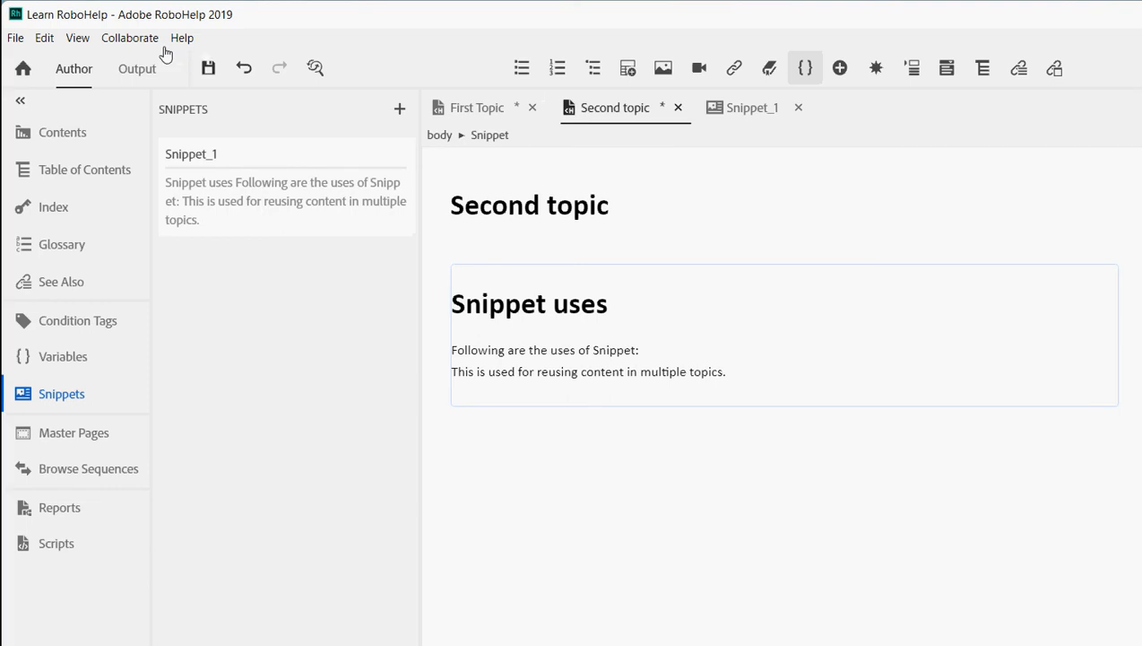
# - Save and close both topics, then start a new 'Customizing' line in Snippet_1
pyautogui.click(208, 68)
pyautogui.hotkey('ctrl', 'w')
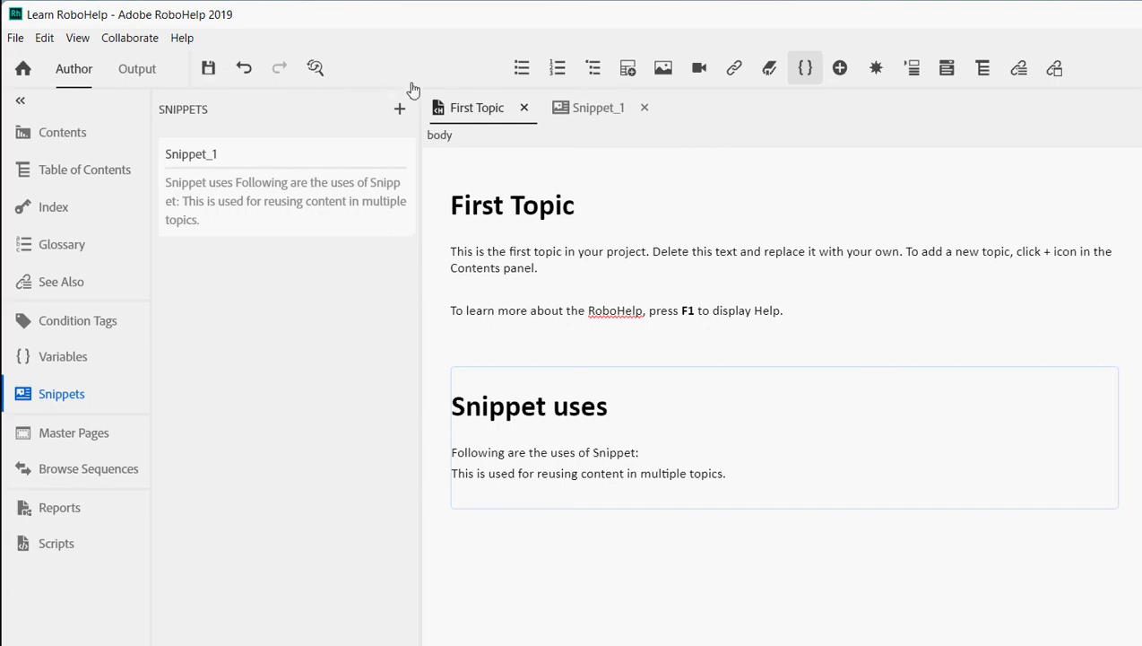
pyautogui.hotkey('ctrl', 'w')
pyautogui.hotkey('shift', 'Return')
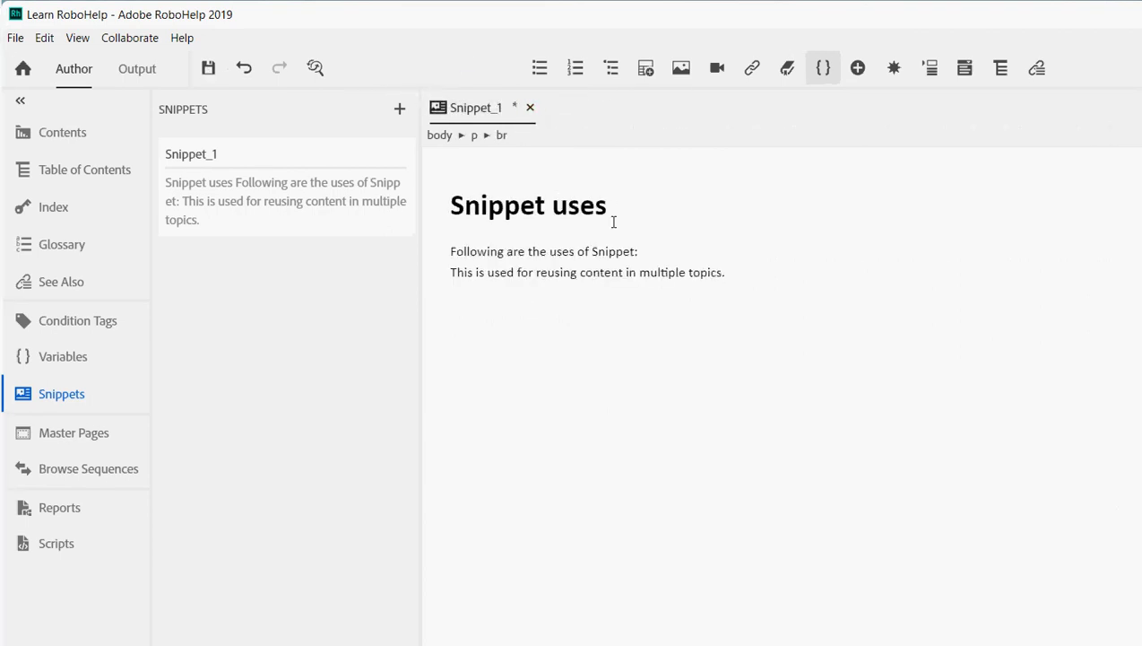
pyautogui.write('Customizing cl')
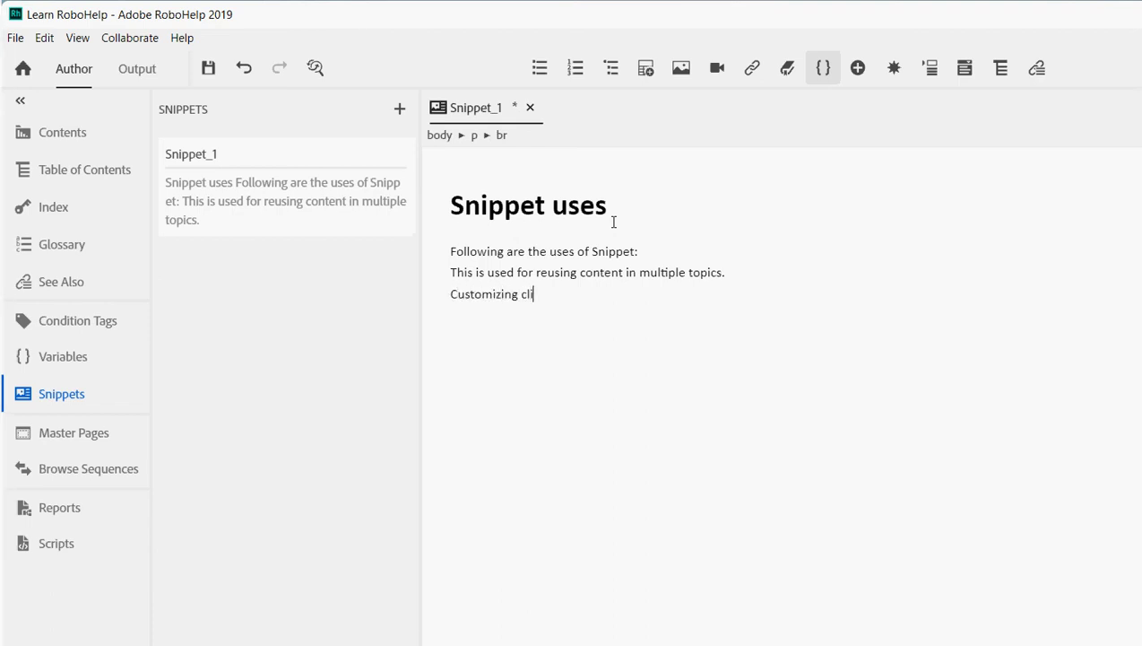
# - Complete the line 'Customizing content for clients' in Snippet_1 and save it
pyautogui.press('BackSpace')
pyautogui.write('ontent for cl')
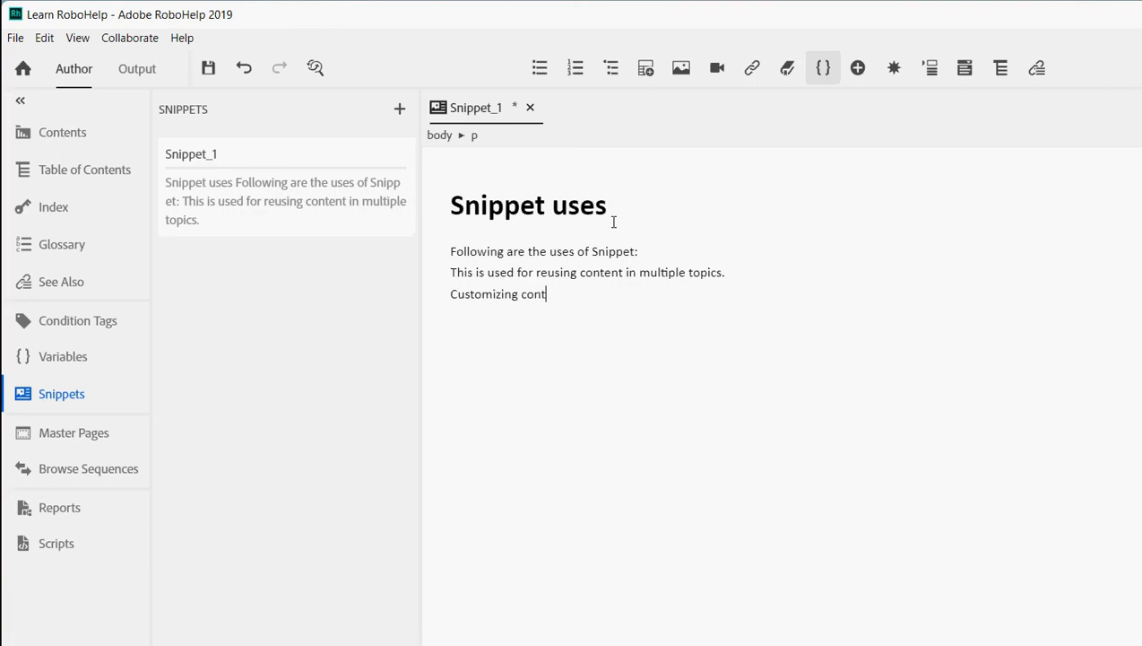
pyautogui.write('ients')
pyautogui.hotkey('ctrl', 's')
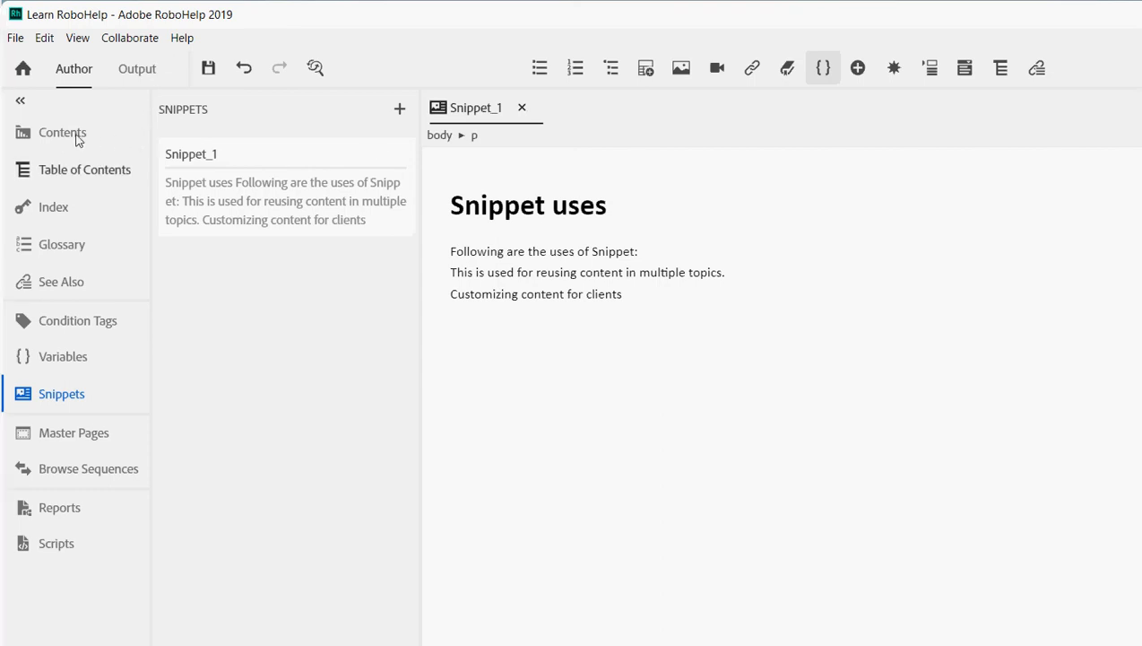
# - Drag Snippet_1 from the Contents panel into First Topic, then open Second topic
pyautogui.click(72, 119)
pyautogui.moveTo(191, 144); pyautogui.dragTo(211, 167)
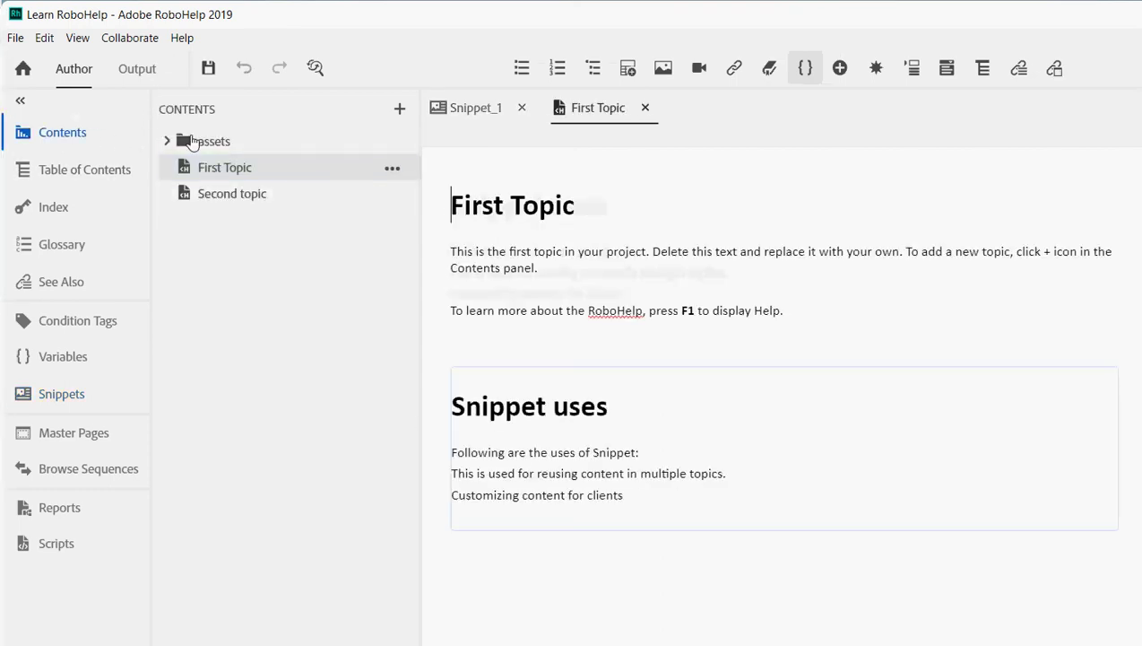
pyautogui.click(232, 193)
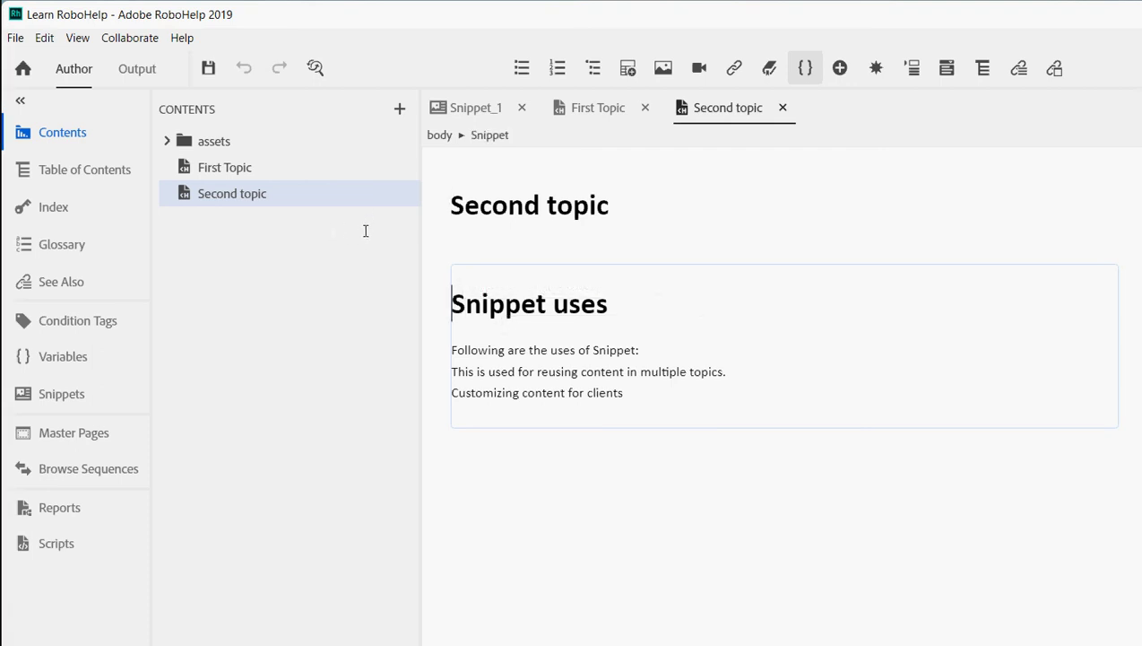
pyautogui.hotkey('ctrl', 'a')
pyautogui.click(486, 303)
pyautogui.hotkey('shift', 'ctrl', 'End')
pyautogui.click(528, 331)
pyautogui.hotkey('ctrl', 'a')
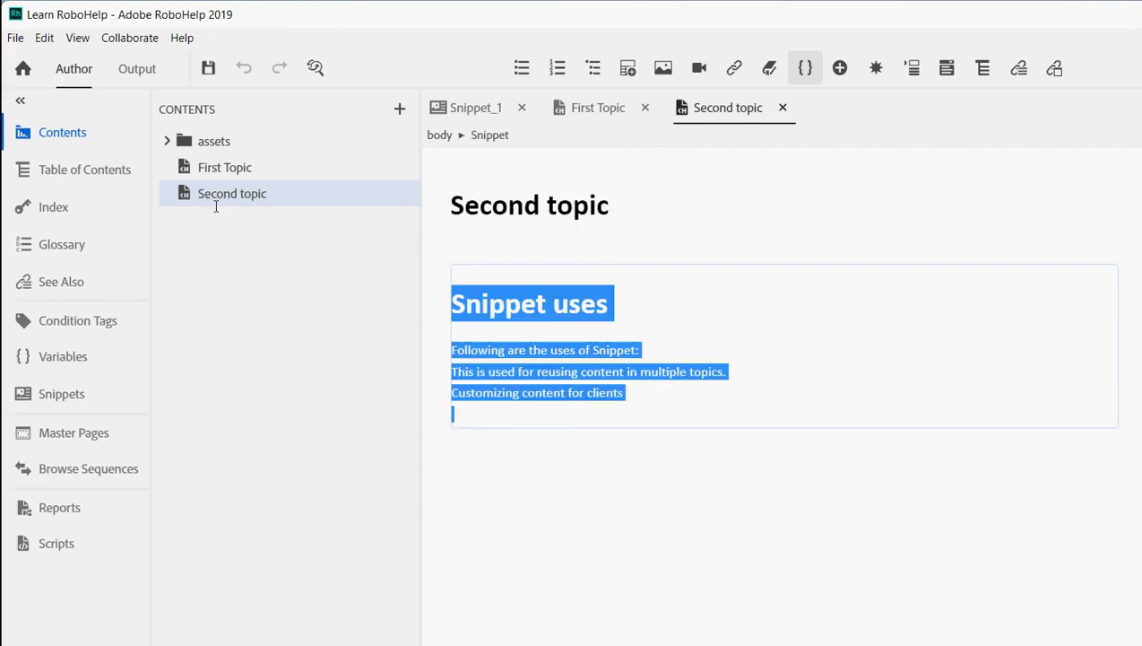
pyautogui.hotkey('shift', 'F10')
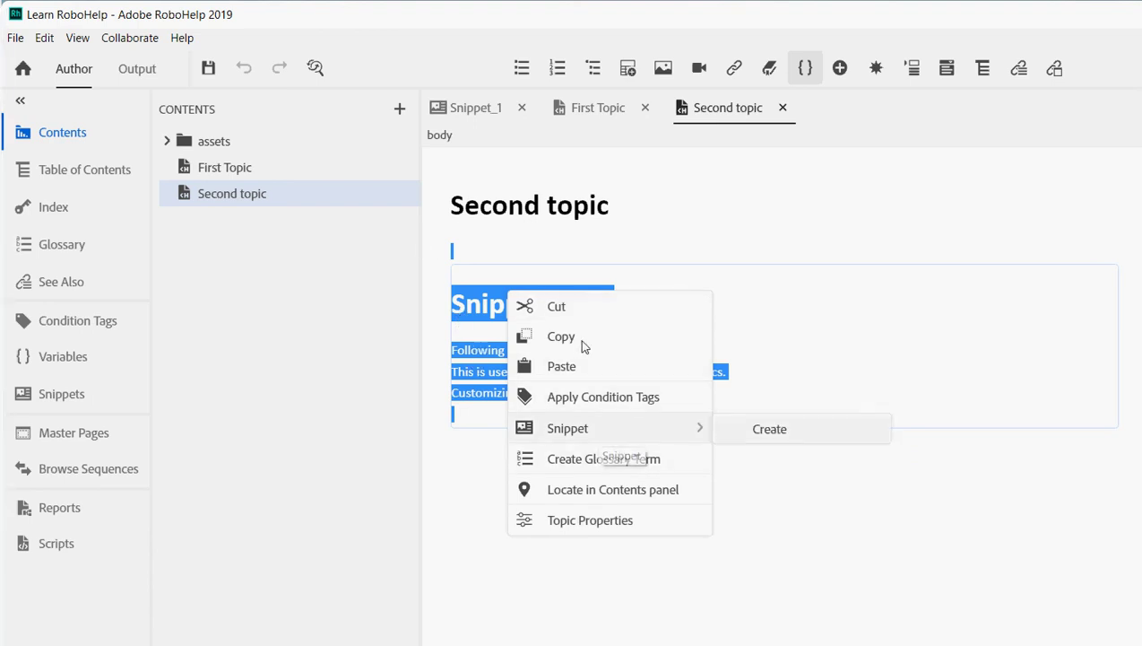
pyautogui.click(655, 265)
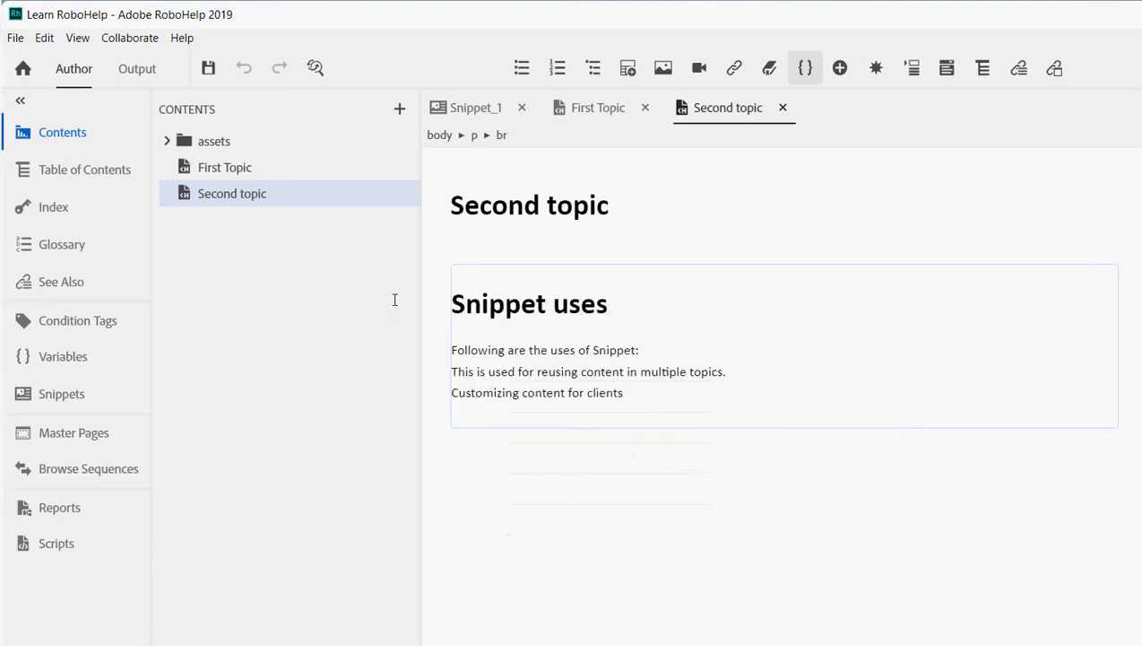
pyautogui.hotkey('ctrl', 'Tab')
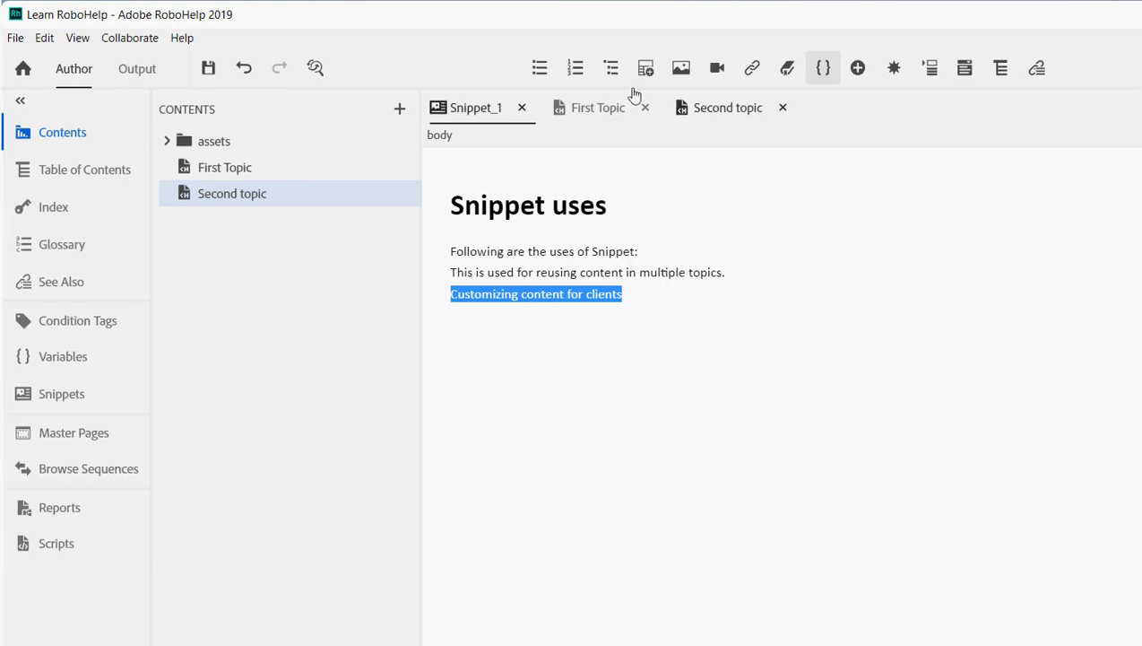
pyautogui.hotkey('ctrl', 'Tab')
pyautogui.click(482, 296)
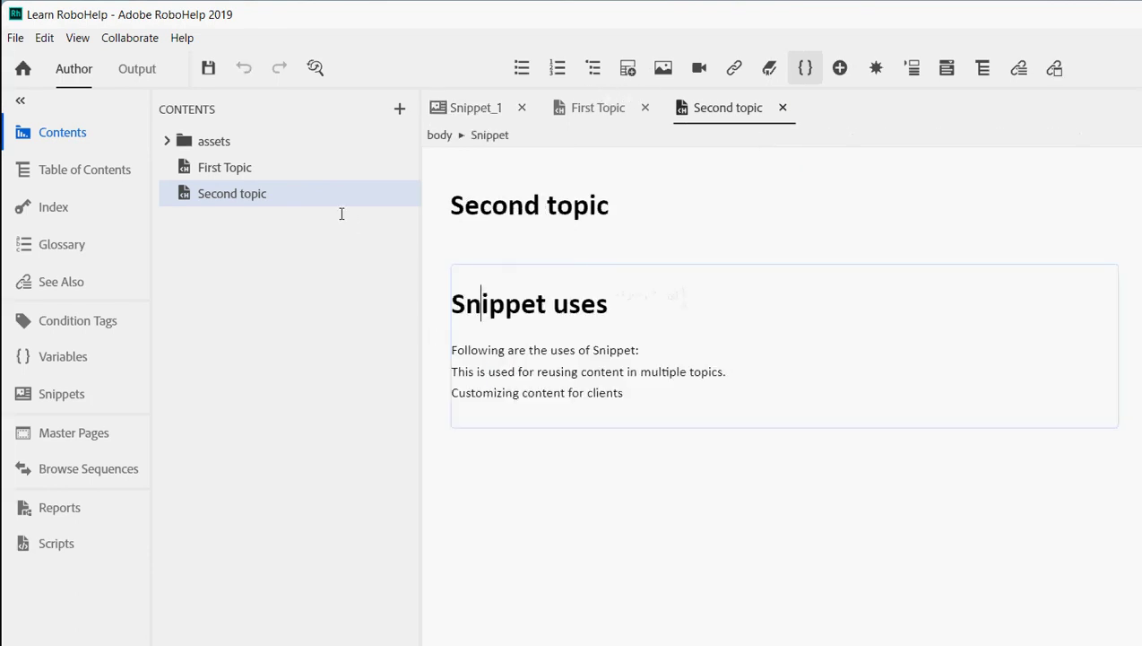
pyautogui.hotkey('ctrl', 'a')
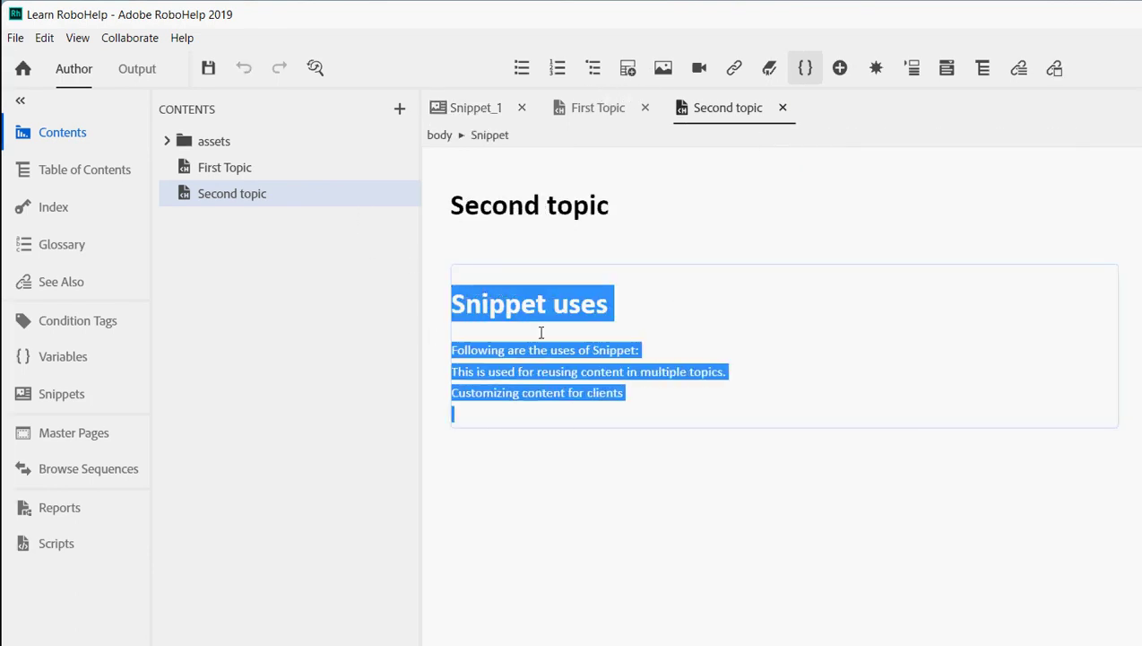
pyautogui.click(891, 341)
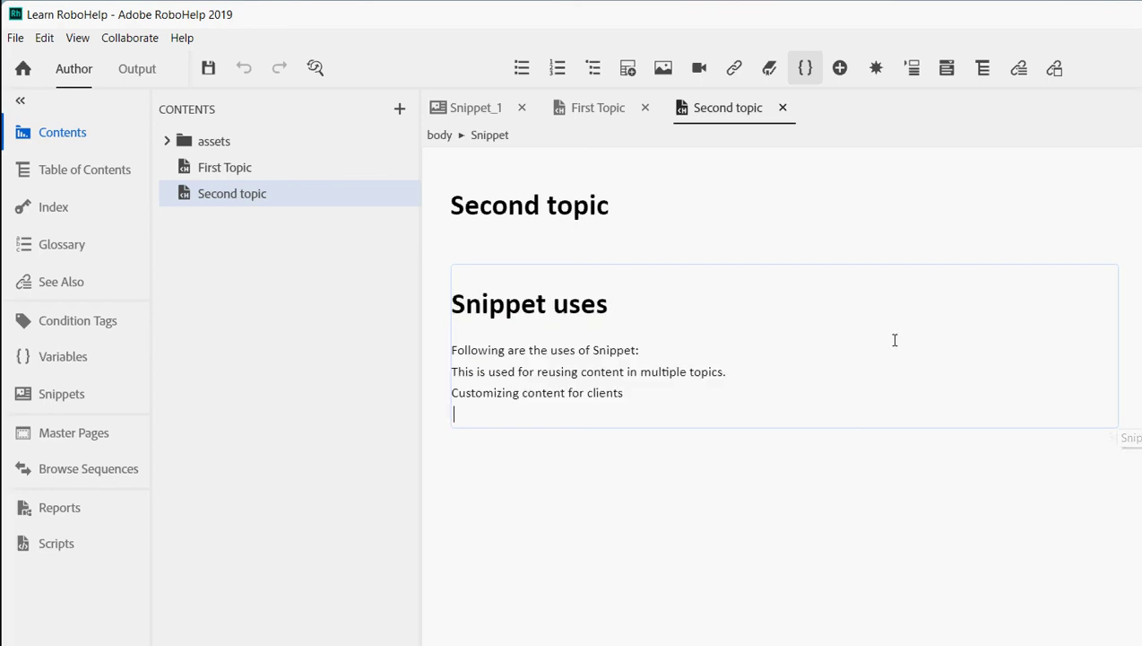
pyautogui.hotkey('ctrl', 'a')
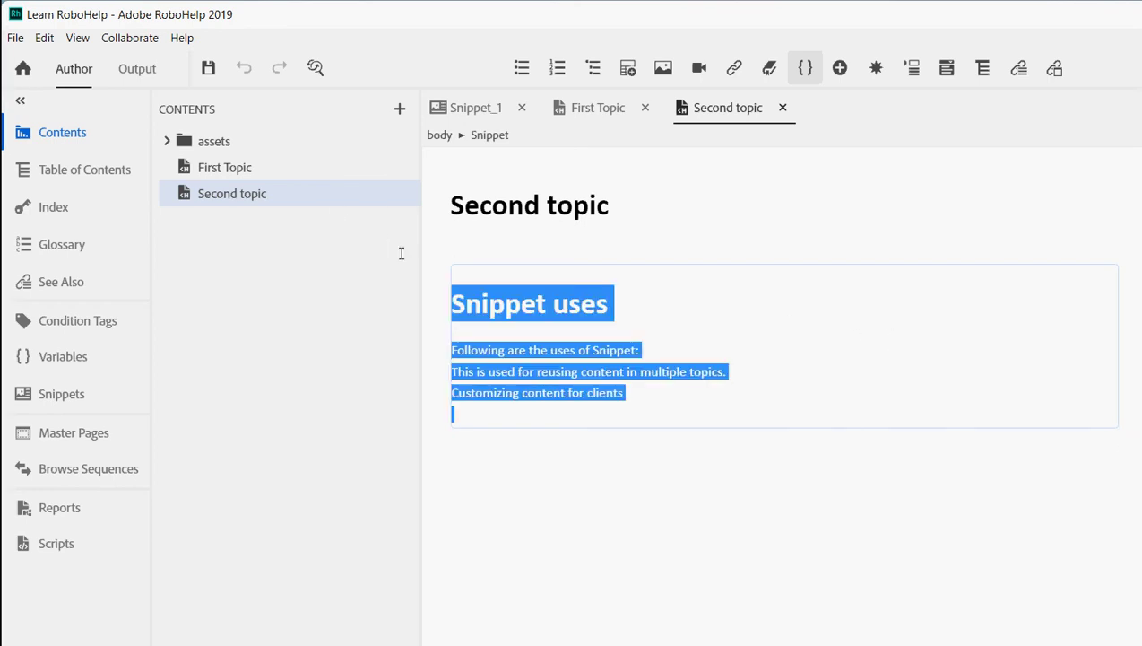
# - Convert Second topic's Snippet_1 copy to HTML text and save the topic
pyautogui.rightClick(502, 318)
pyautogui.moveTo(592, 453)
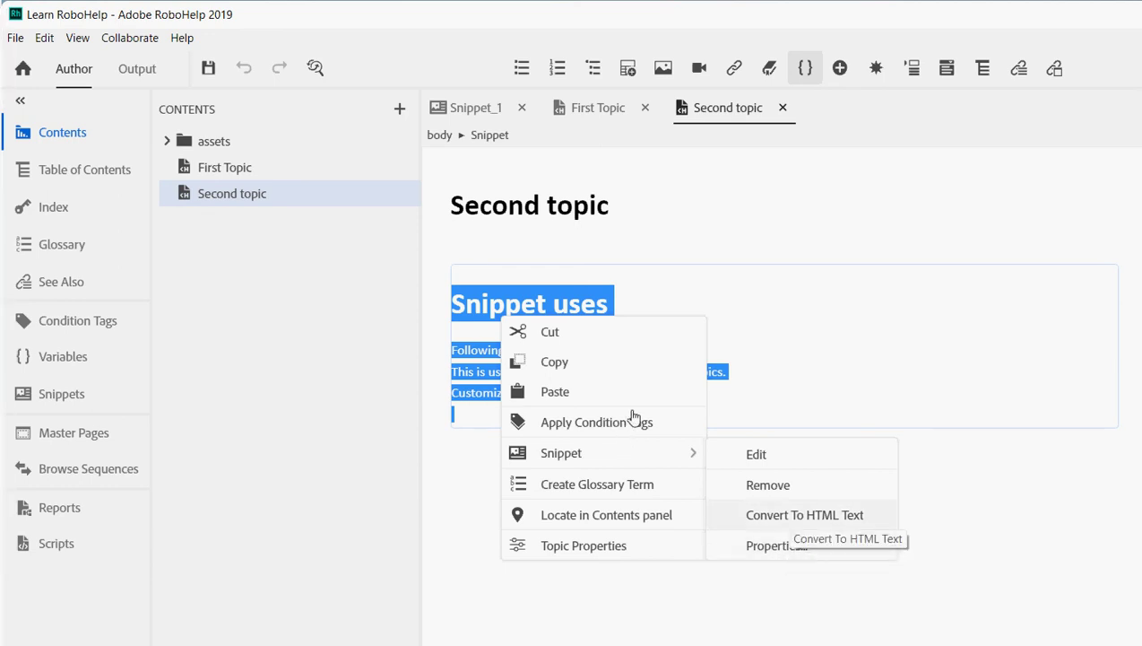
pyautogui.press('Return')
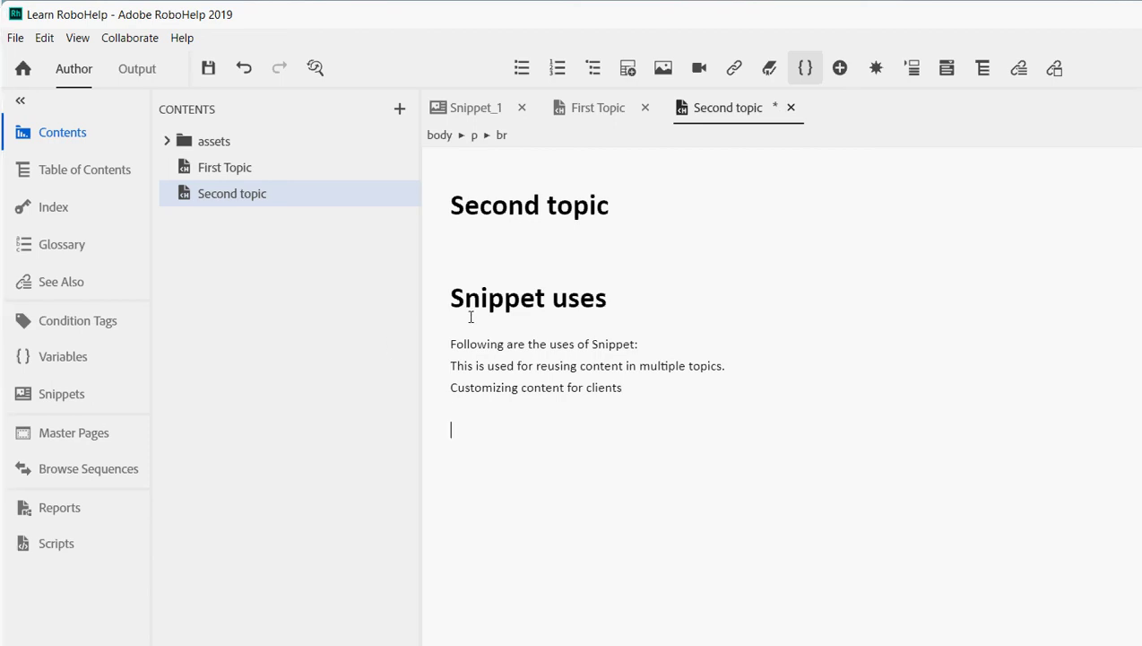
pyautogui.click(208, 65)
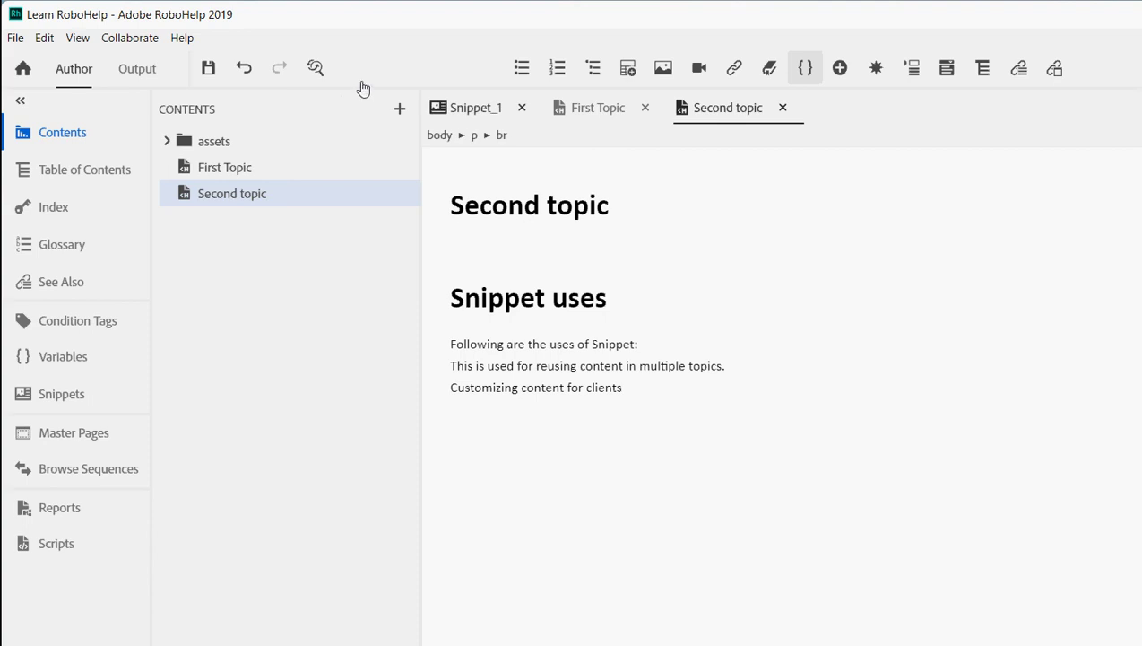
pyautogui.click(565, 108)
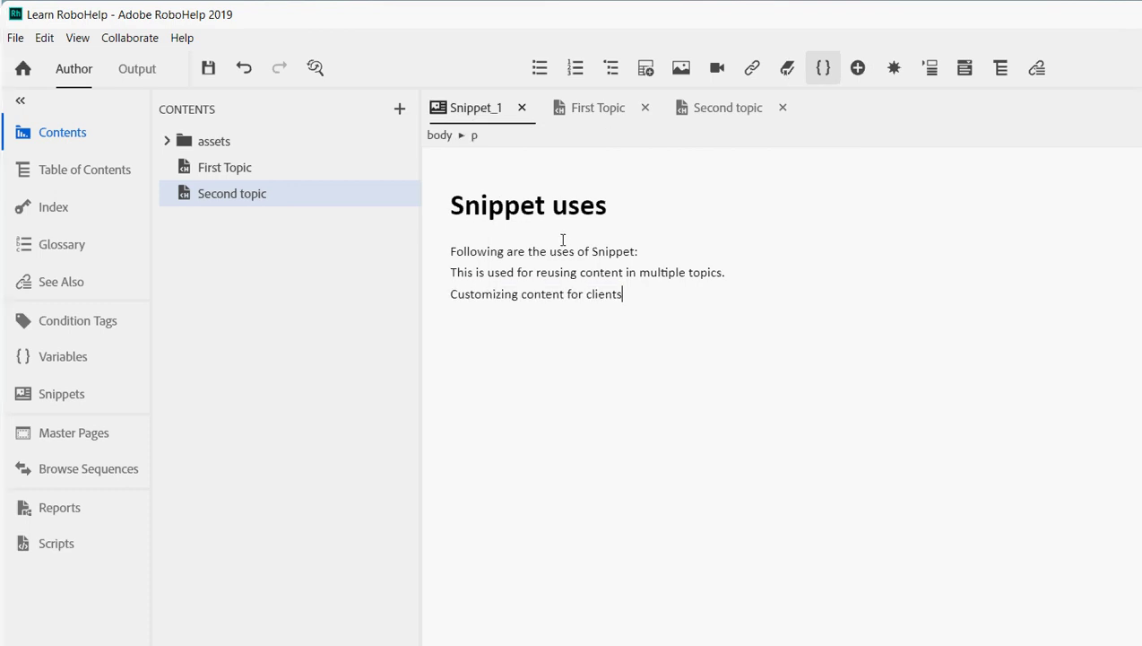
# - Append 'I have removed the content for Snippet 2. Let us check it now.' to Snippet_1, save, and view First Topic
pyautogui.hotkey('shift', 'Return')
pyautogui.write('I have removed')
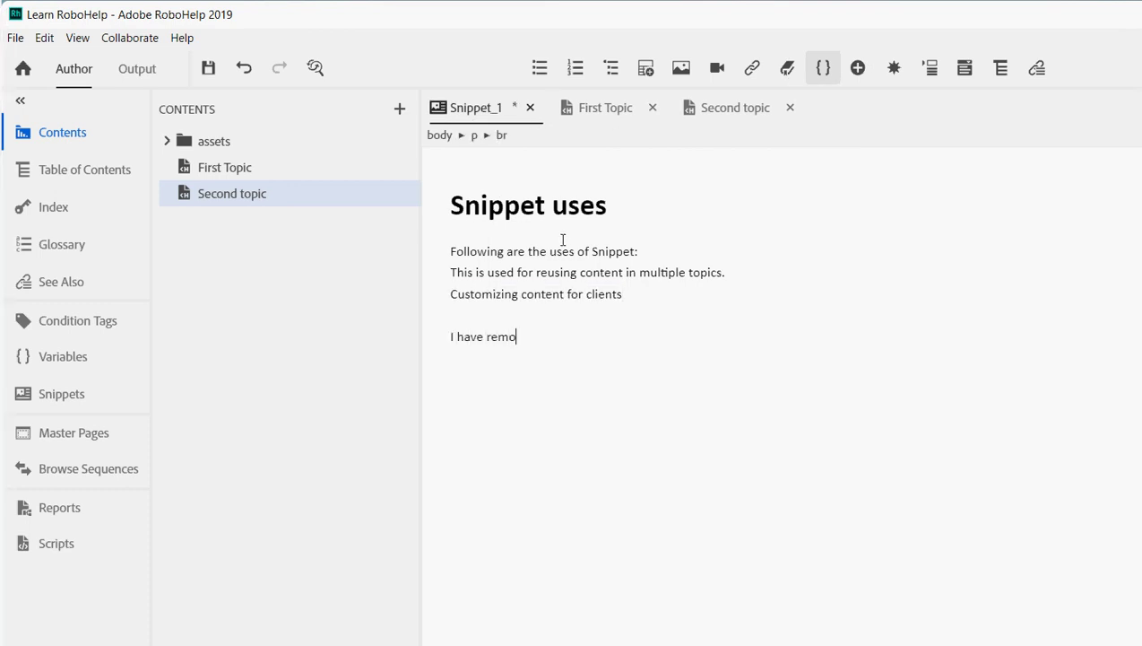
pyautogui.write('tent')
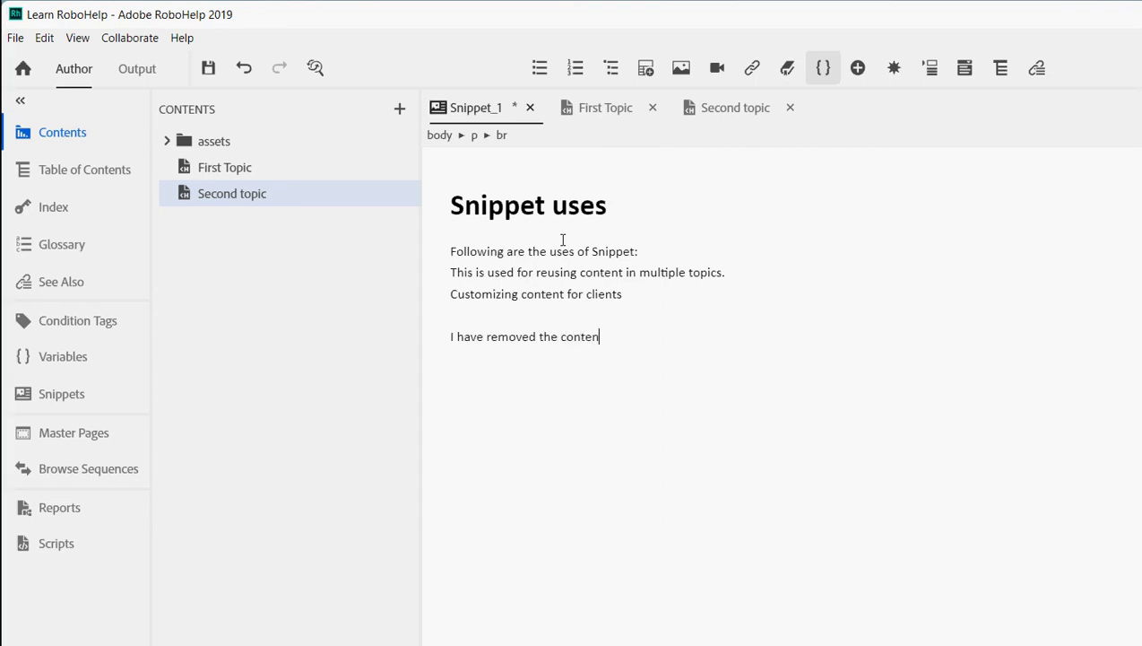
pyautogui.press('BackSpace')
pyautogui.press('BackSpace')
pyautogui.press('BackSpace')
pyautogui.press('BackSpace')
pyautogui.press('BackSpace')
pyautogui.press('BackSpace')
pyautogui.press('BackSpace')
pyautogui.write('contnet')
pyautogui.press('BackSpace')
pyautogui.press('BackSpace')
pyautogui.press('BackSpace')
pyautogui.write('ent for SNipp')
pyautogui.press('BackSpace')
pyautogui.press('BackSpace')
pyautogui.press('BackSpace')
pyautogui.press('BackSpace')
pyautogui.write('nippe')
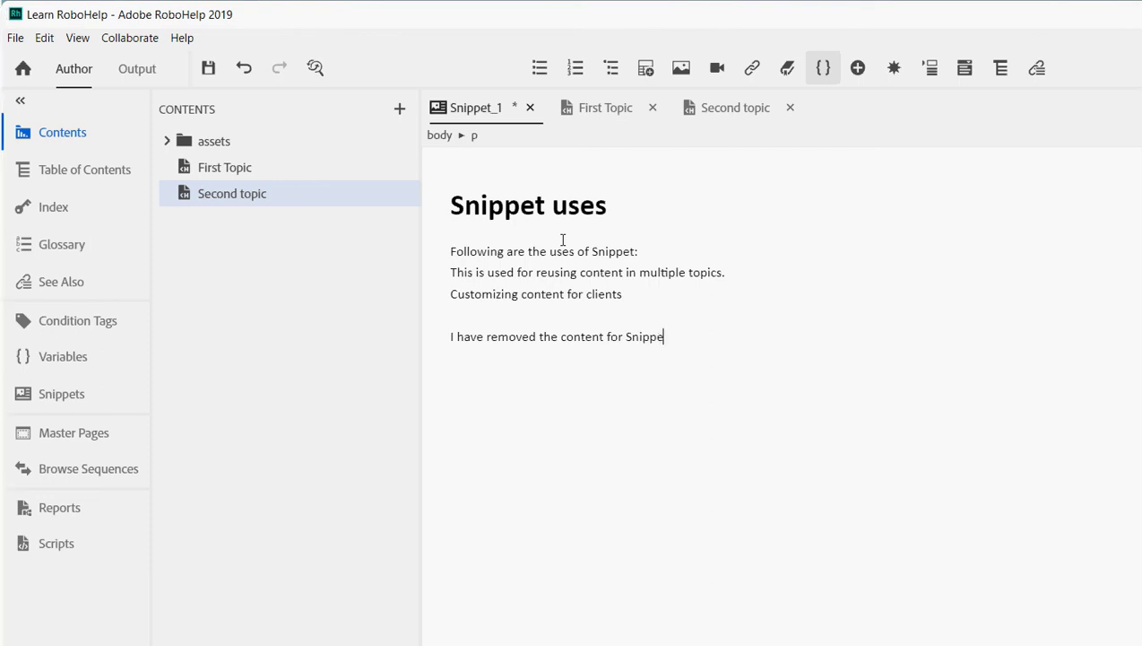
pyautogui.write('t 2. ')
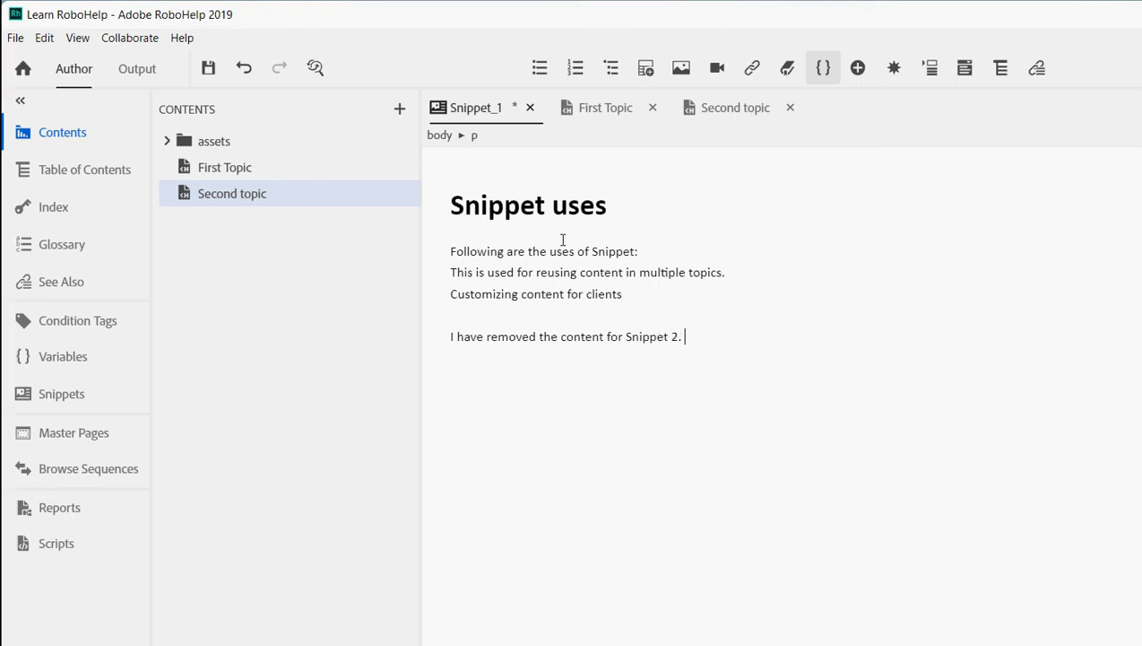
pyautogui.write('Let us check it now.')
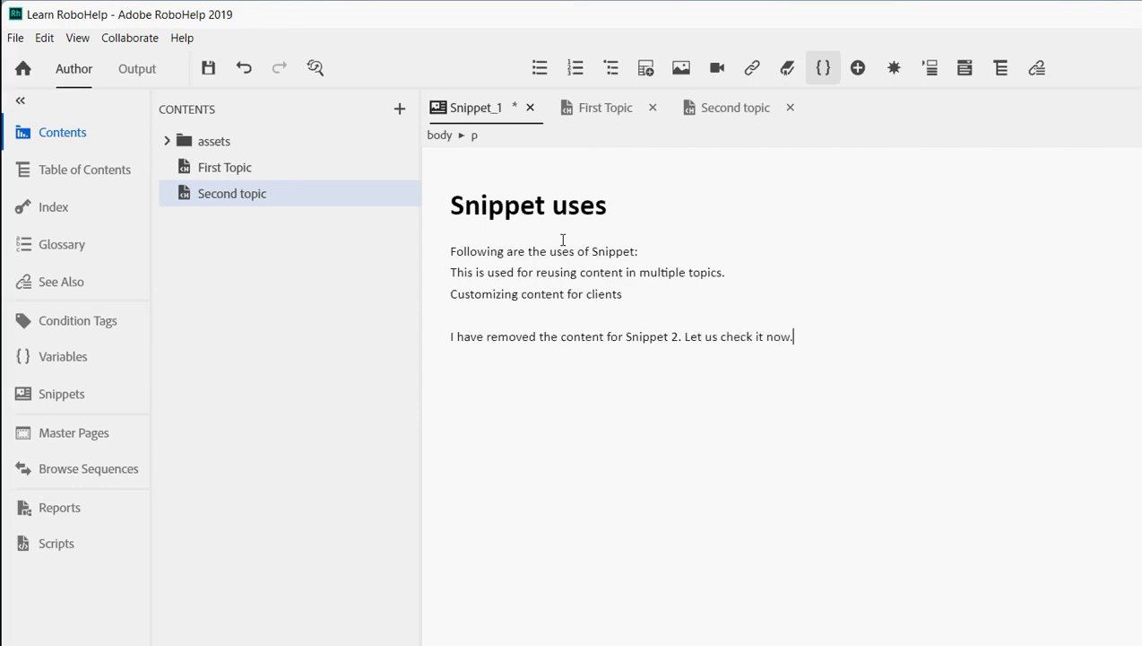
pyautogui.click(208, 67)
pyautogui.hotkey('ctrl', 'Tab')
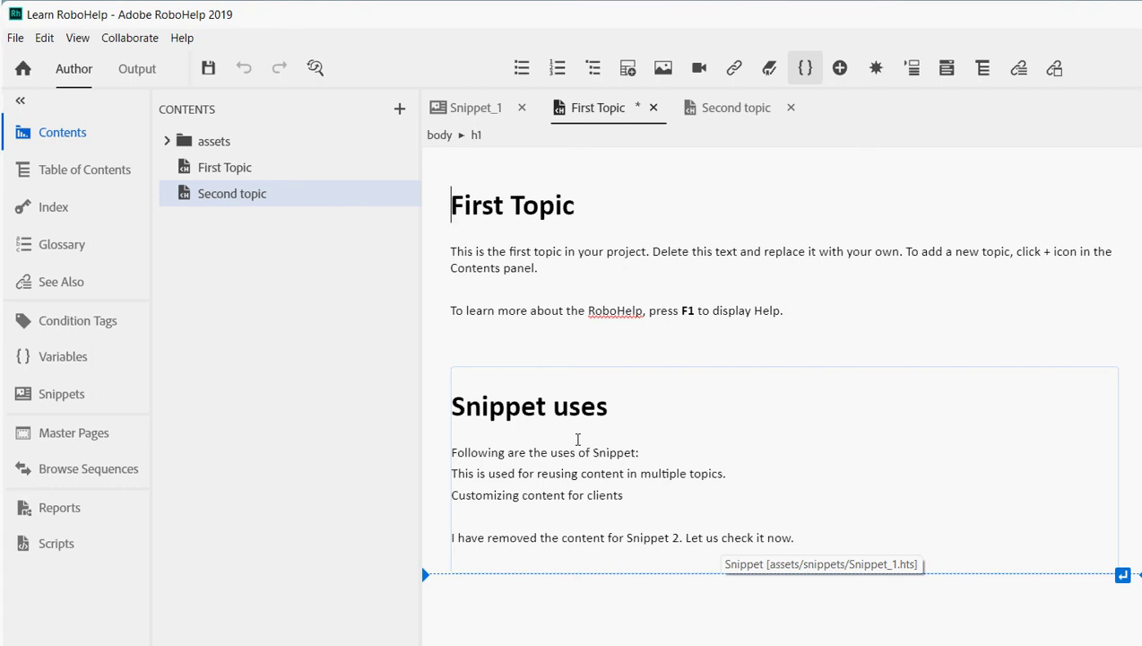
# - Save First Topic and switch to Second topic to view its unchanged converted text
pyautogui.click(207, 68)
pyautogui.click(728, 108)
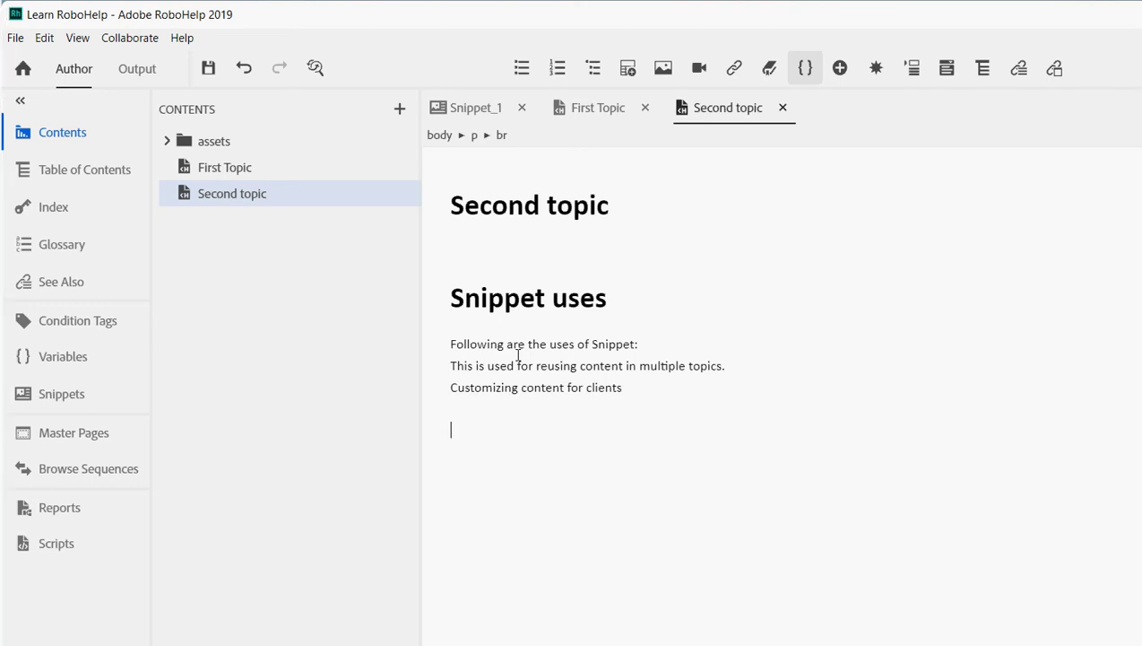
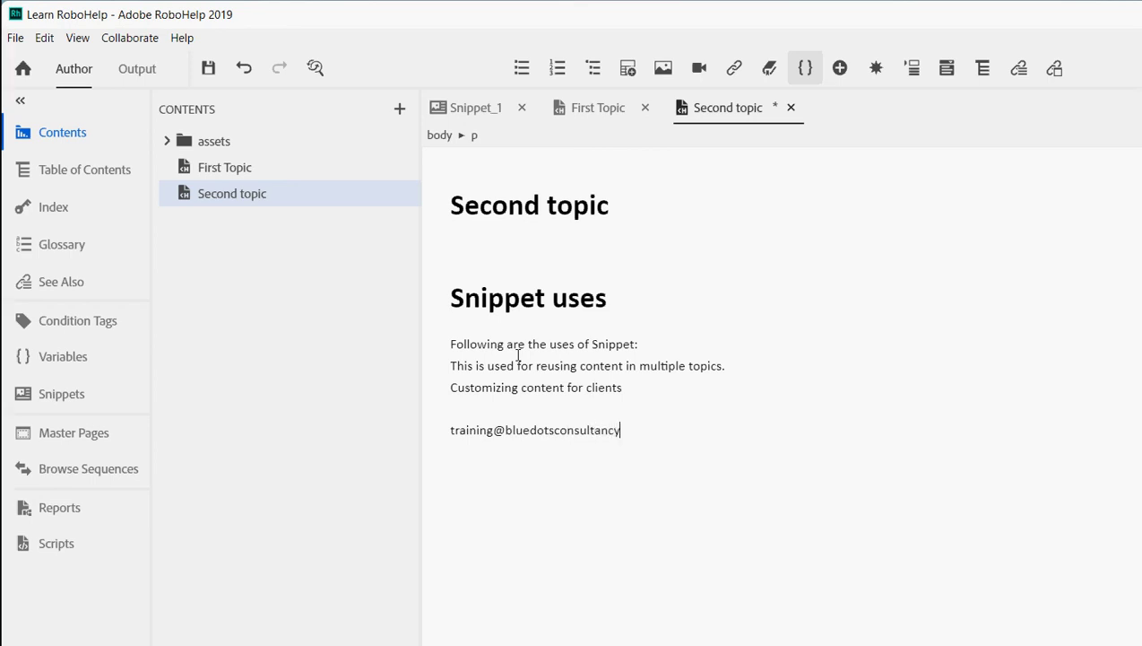
# - Type the training contact e-mail address below 'Customizing content for clients' and start a new line
pyautogui.hotkey('shift', 'Return')
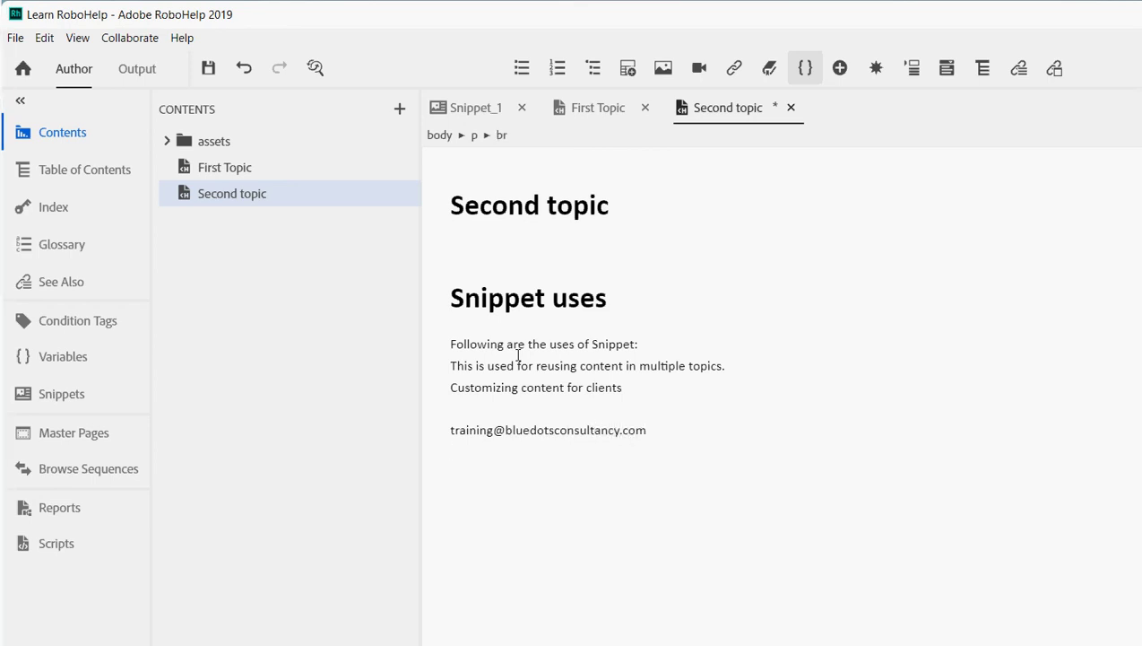